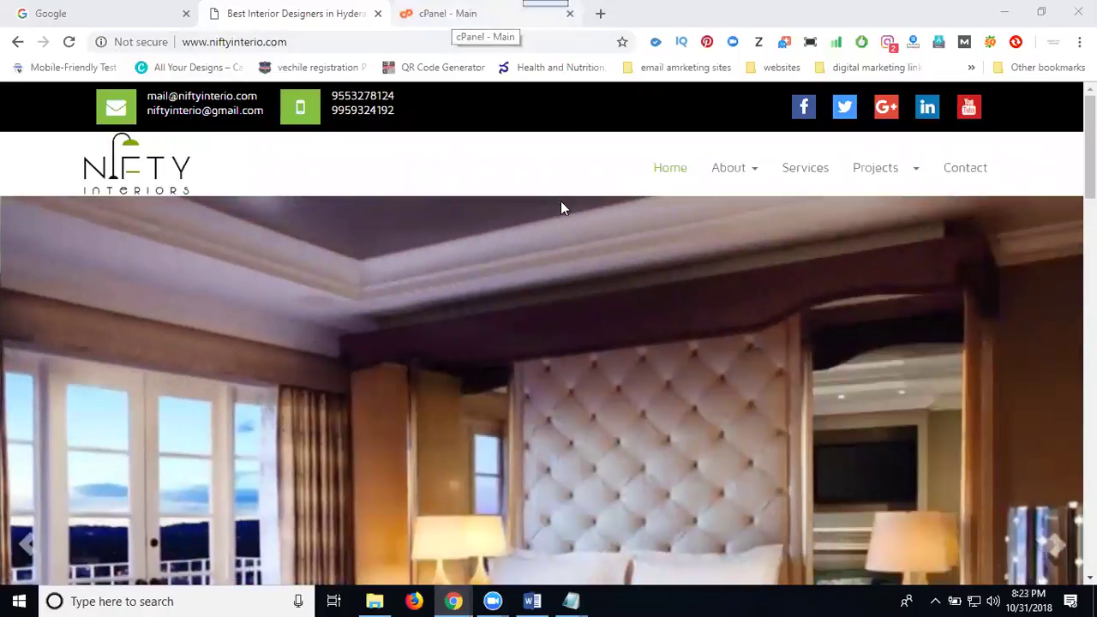
Switch to the .htaccess file in Notepad to view the prepared rewrite rules, and return to the website in Chrome.
mouse_move(572, 598)
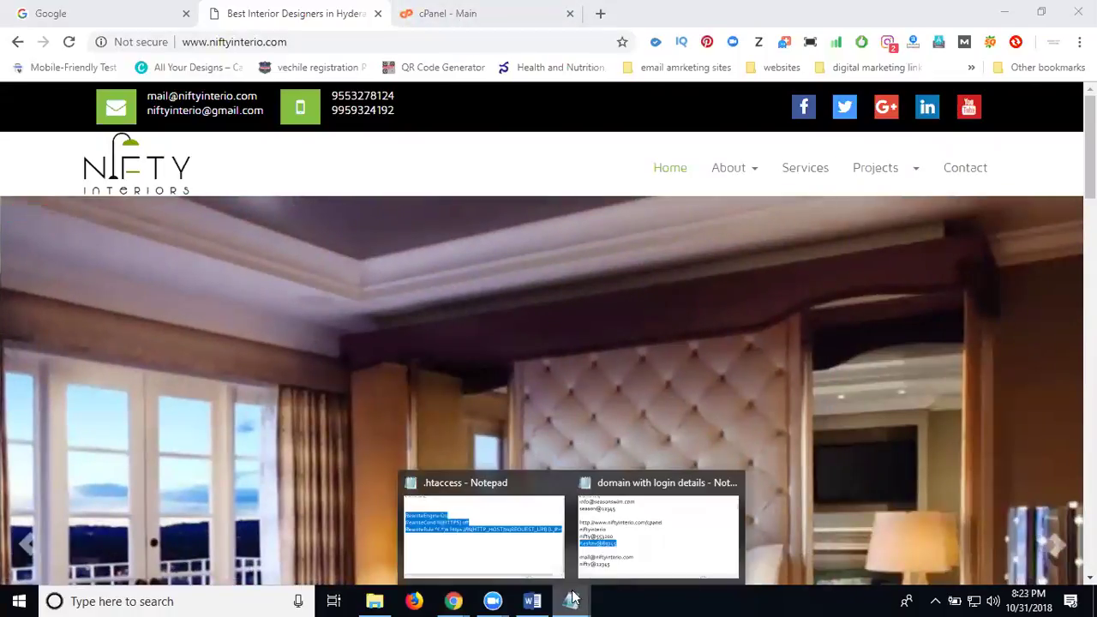
click(527, 546)
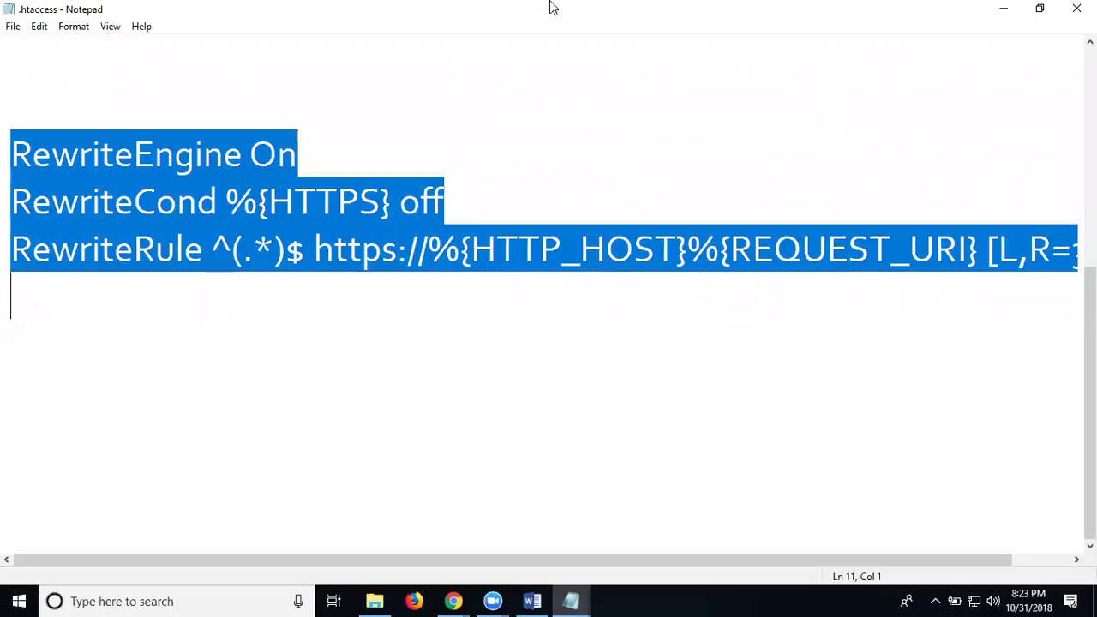
click(1004, 11)
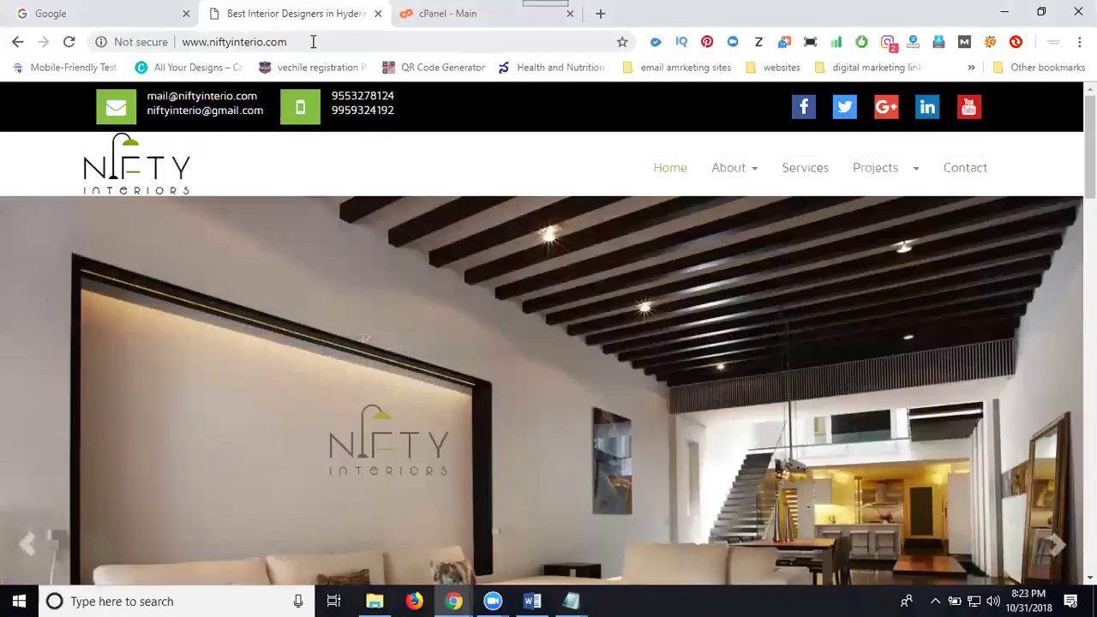
click(313, 42)
click(313, 41)
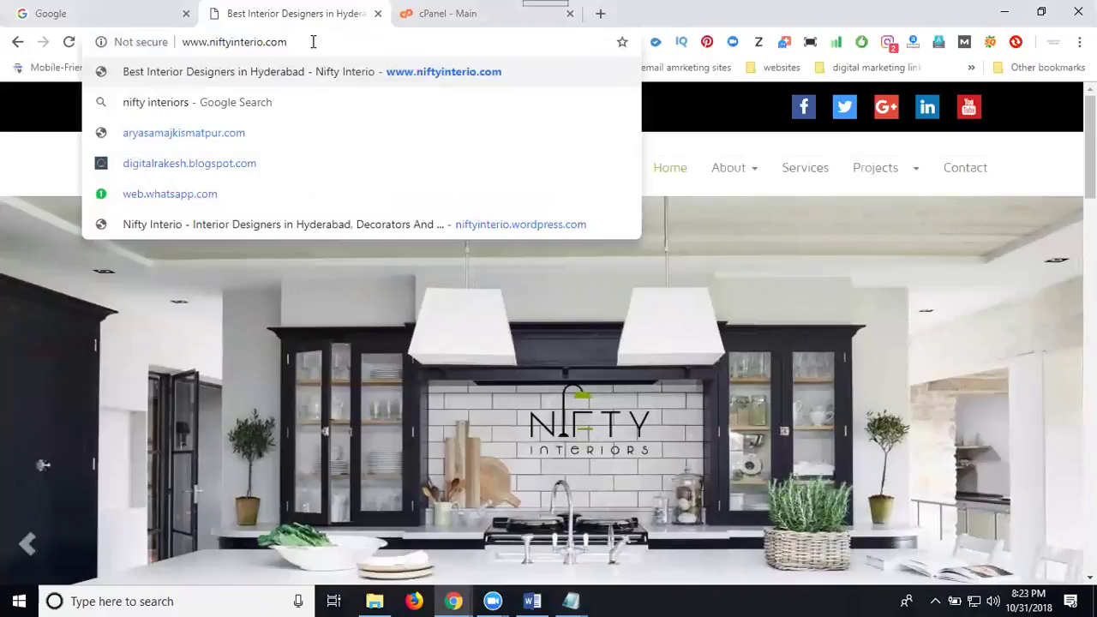
text(/bndbcjdbj)
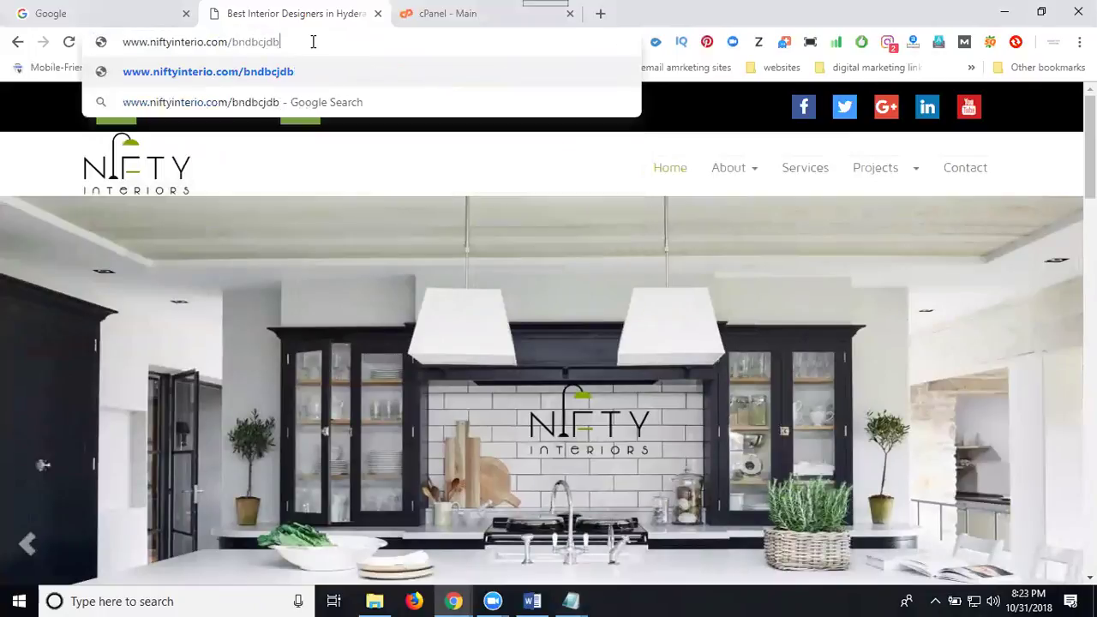
key(Return)
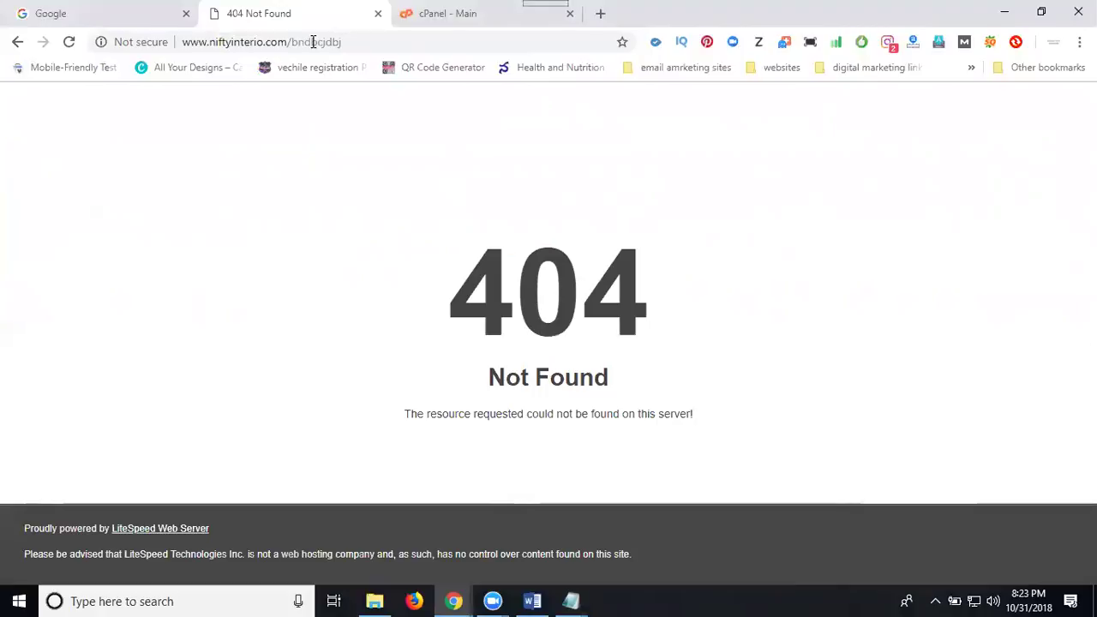
click(18, 42)
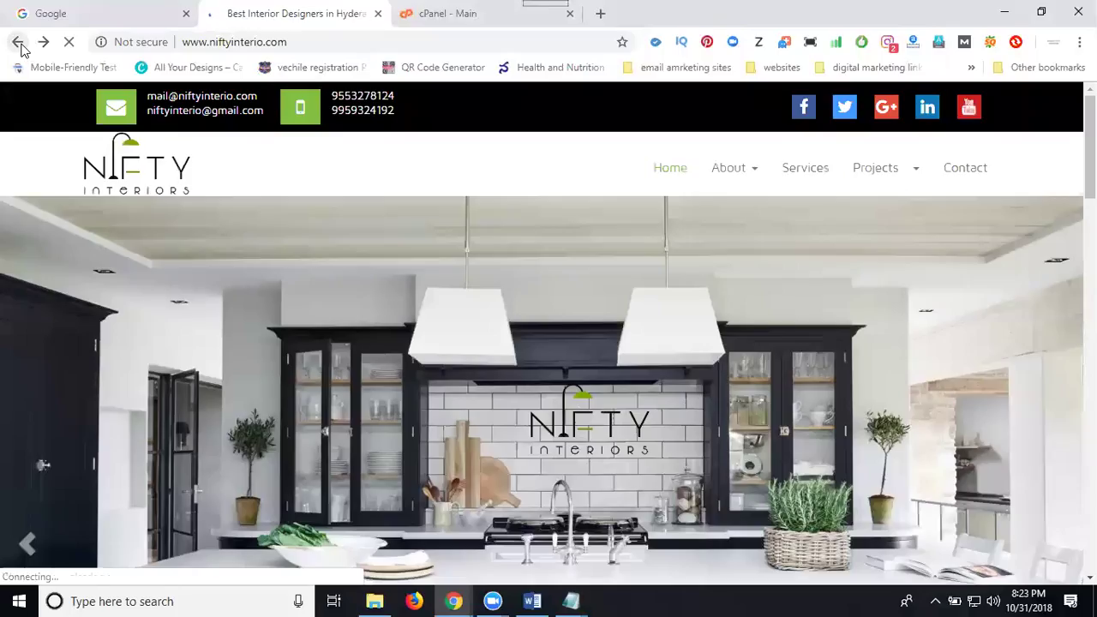
Open the public_html folder in the cPanel File Manager and look through its files.
click(450, 17)
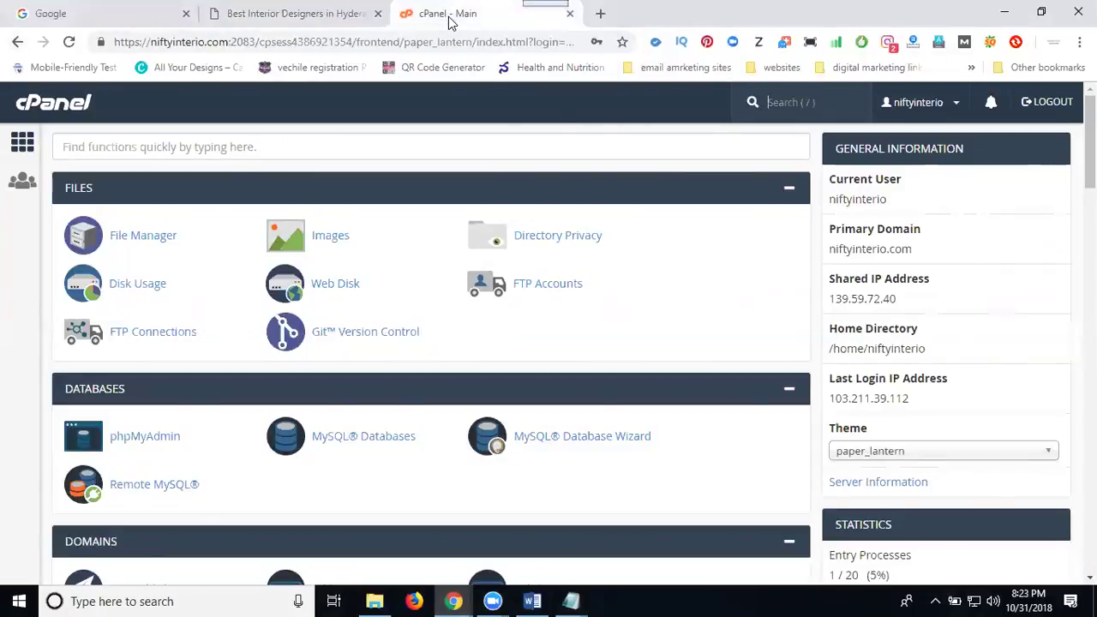
click(157, 248)
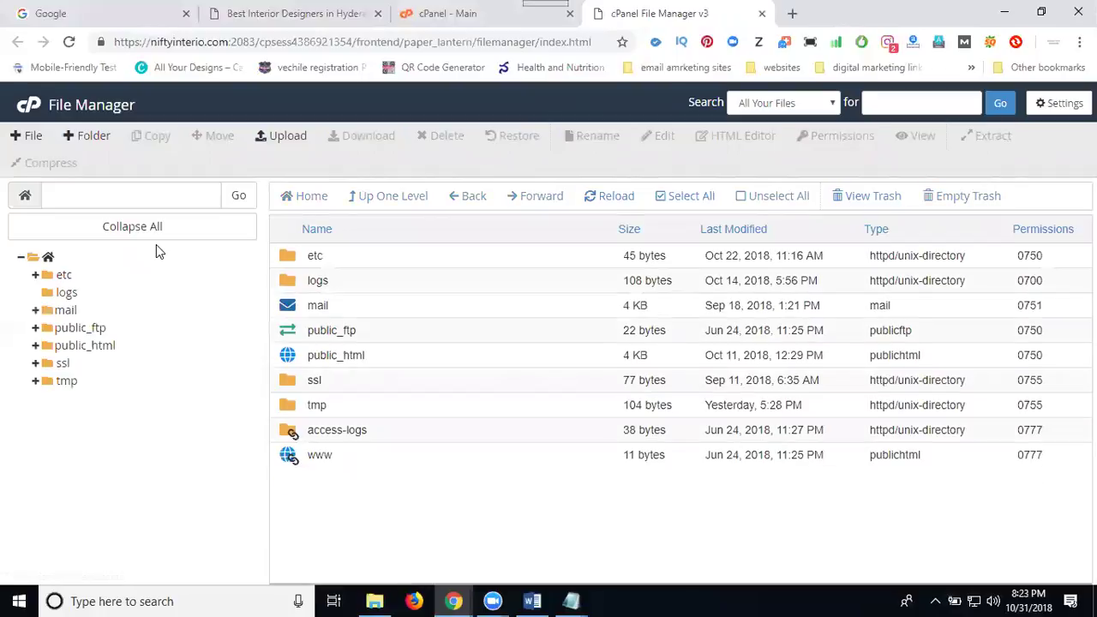
double_click(431, 356)
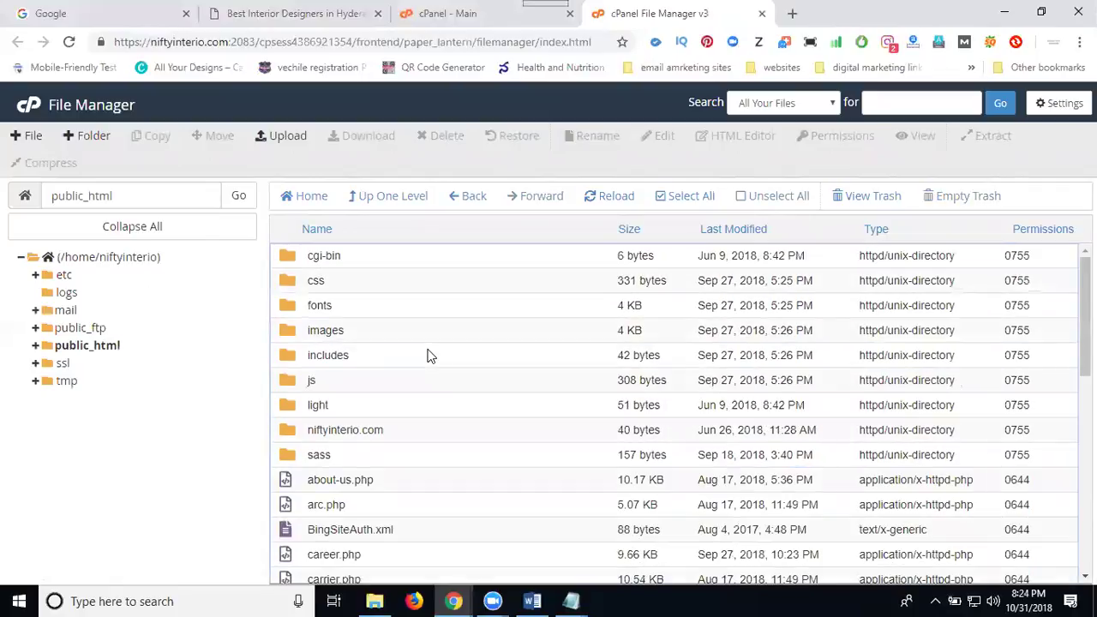
scroll(430, 356, down, 2)
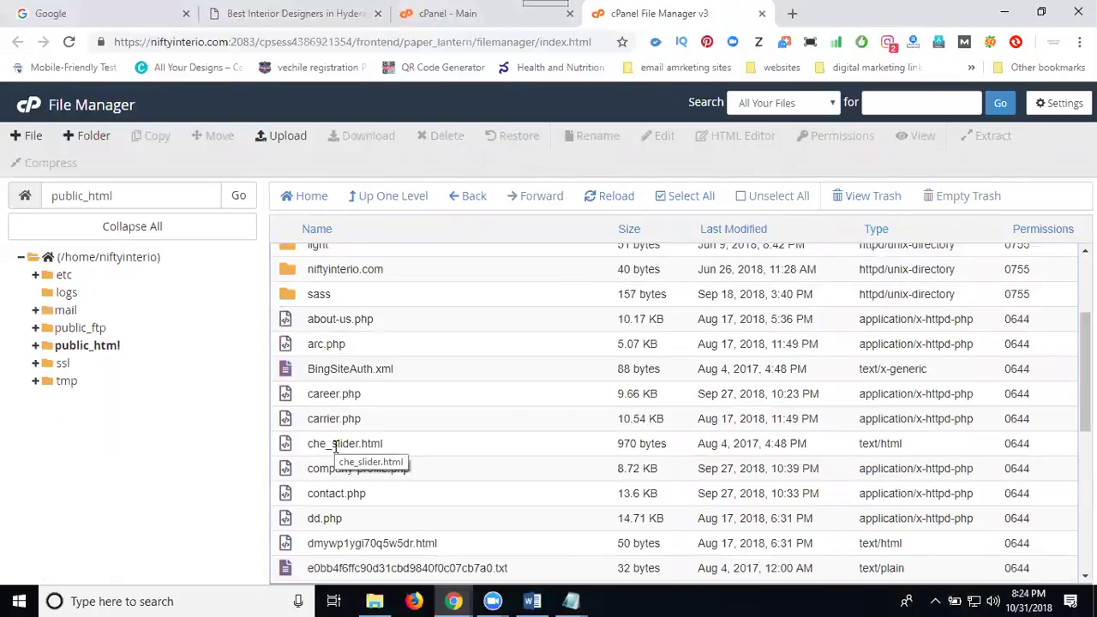
scroll(947, 263, up, 2)
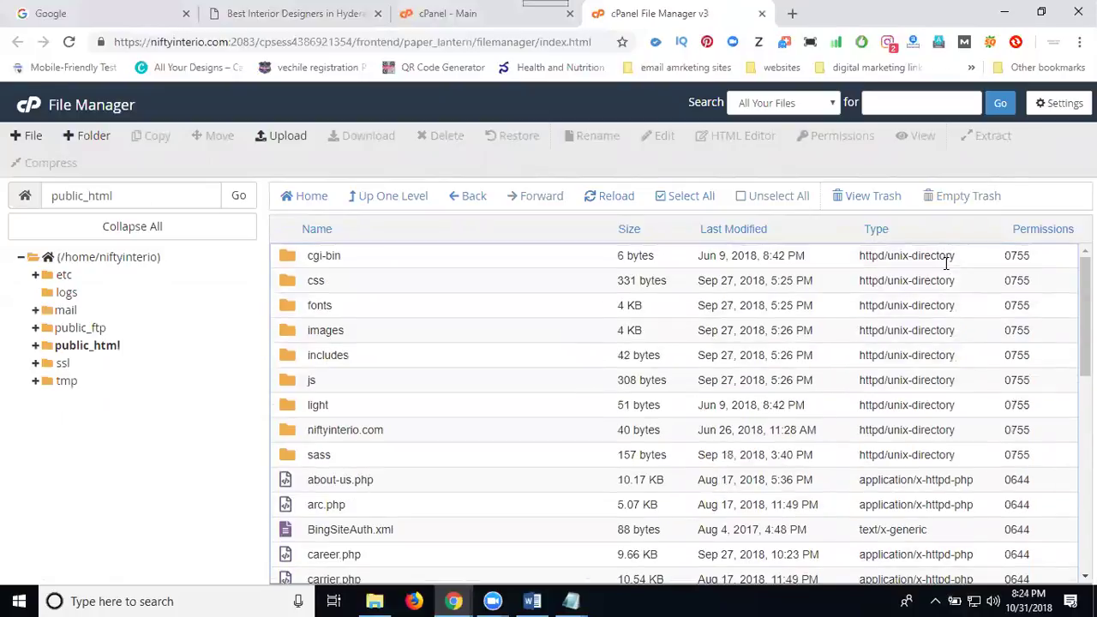
Enable Show Hidden Files (dotfiles) in the File Manager preferences and check public_html for an existing .htaccess file.
click(1044, 106)
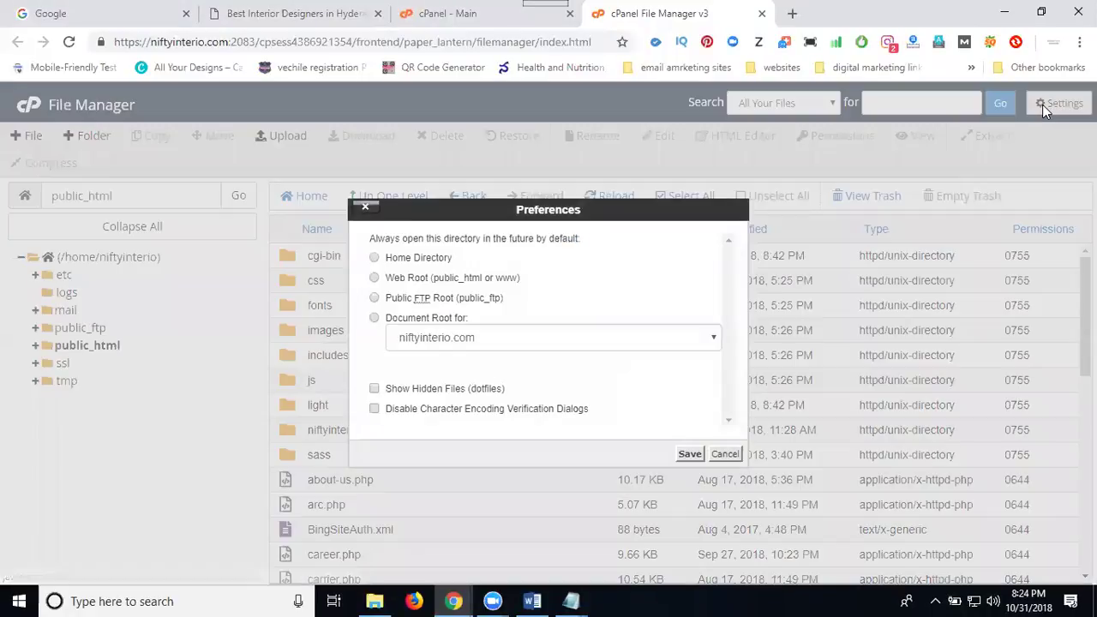
click(390, 391)
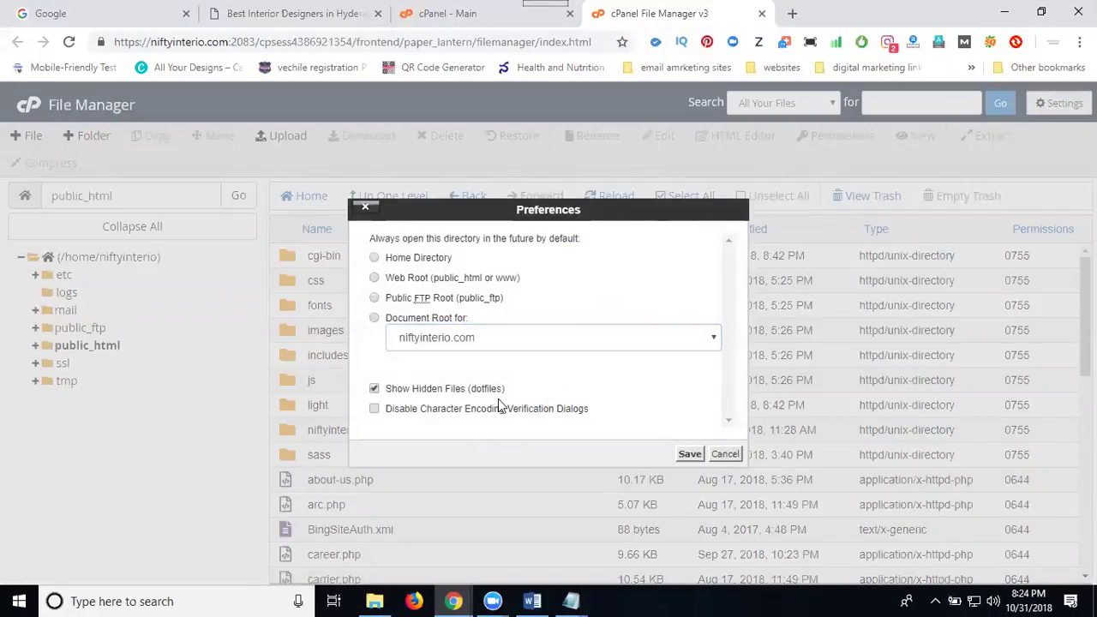
click(688, 454)
scroll(506, 348, down, 3)
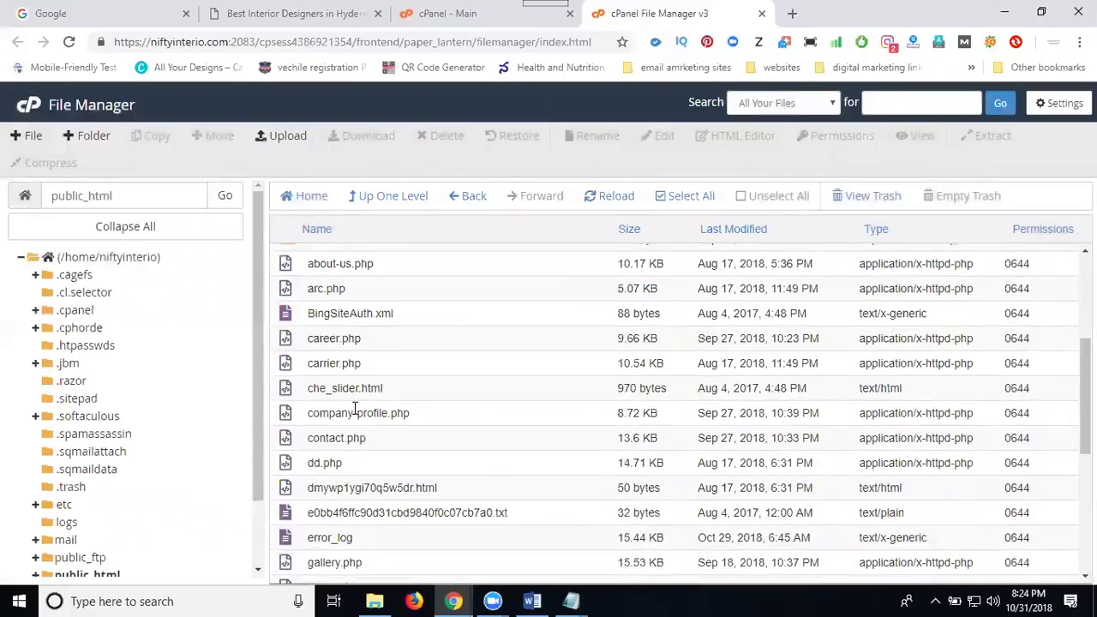
scroll(356, 411, up, 2)
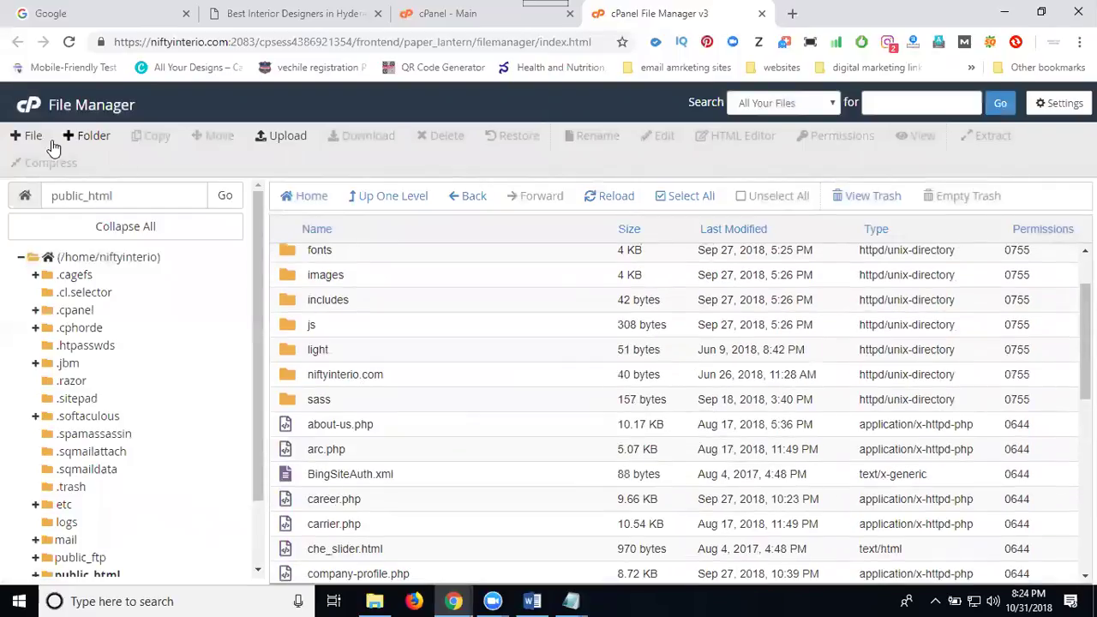
Create a new file named .htaccess in /public_html and locate it in the file list.
click(30, 137)
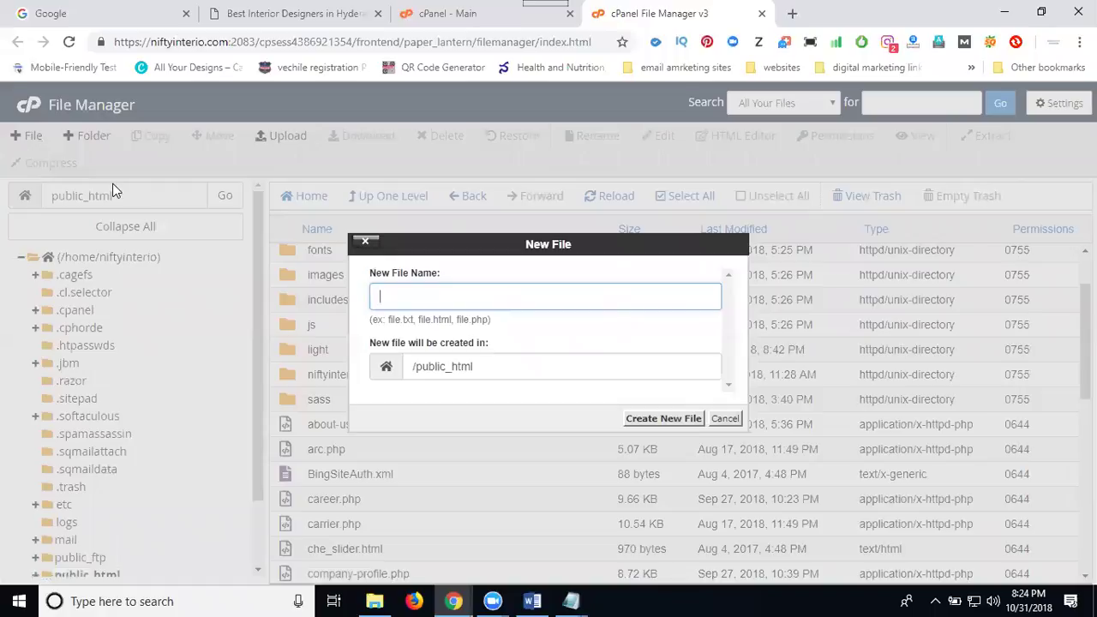
text(.htaccess)
click(637, 422)
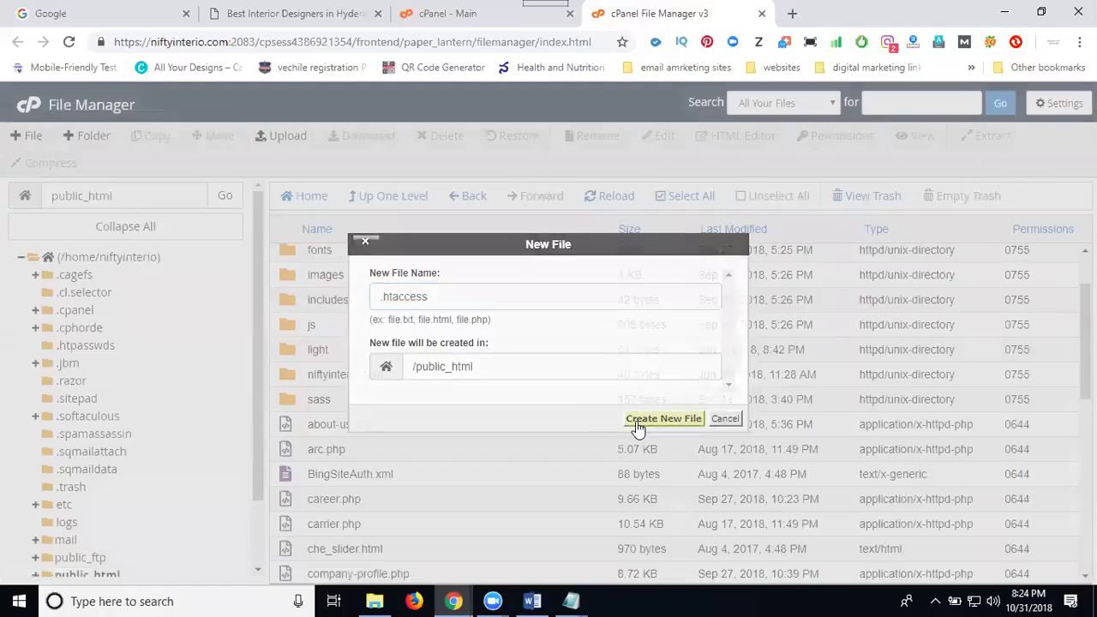
scroll(490, 351, down, 2)
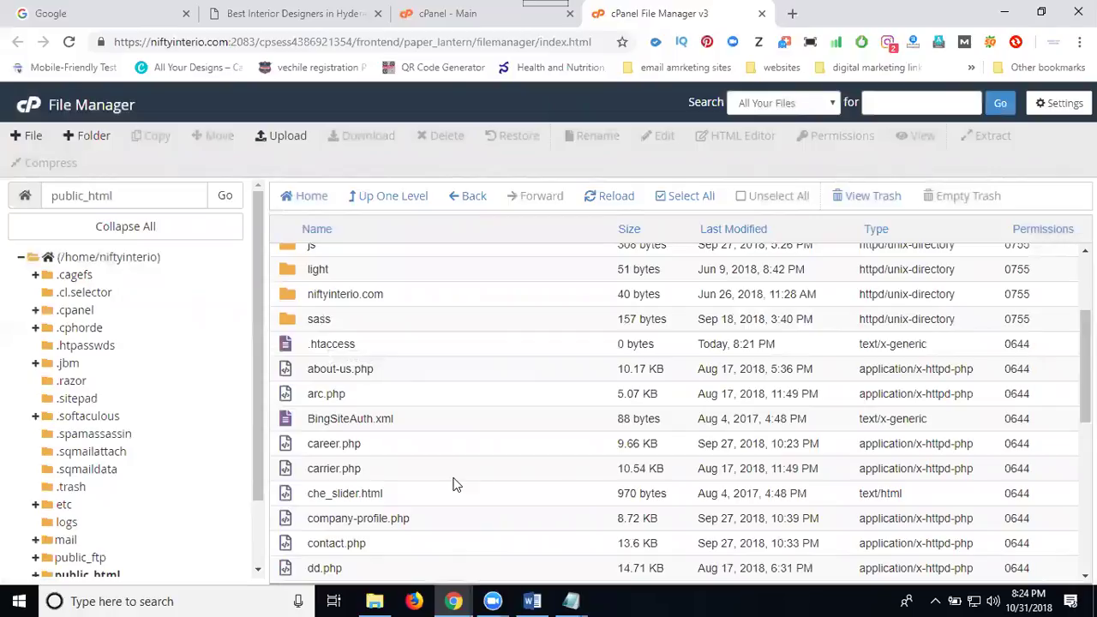
Copy the entire contents of the .htaccess file open in Notepad and return to the File Manager.
mouse_move(571, 601)
click(479, 527)
scroll(420, 297, up, 3)
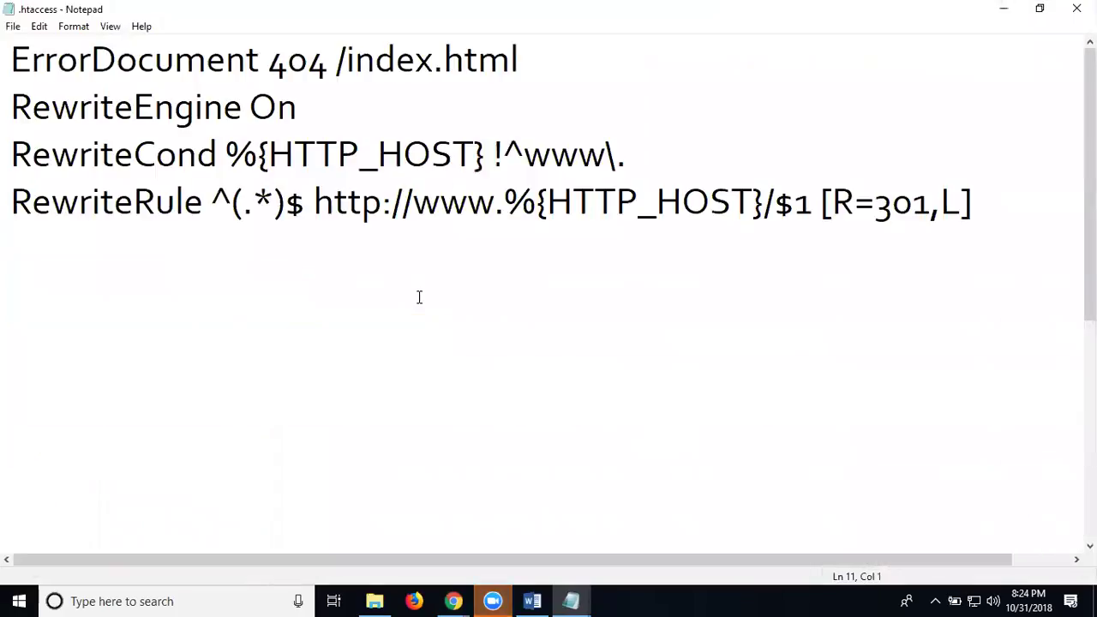
click(419, 298)
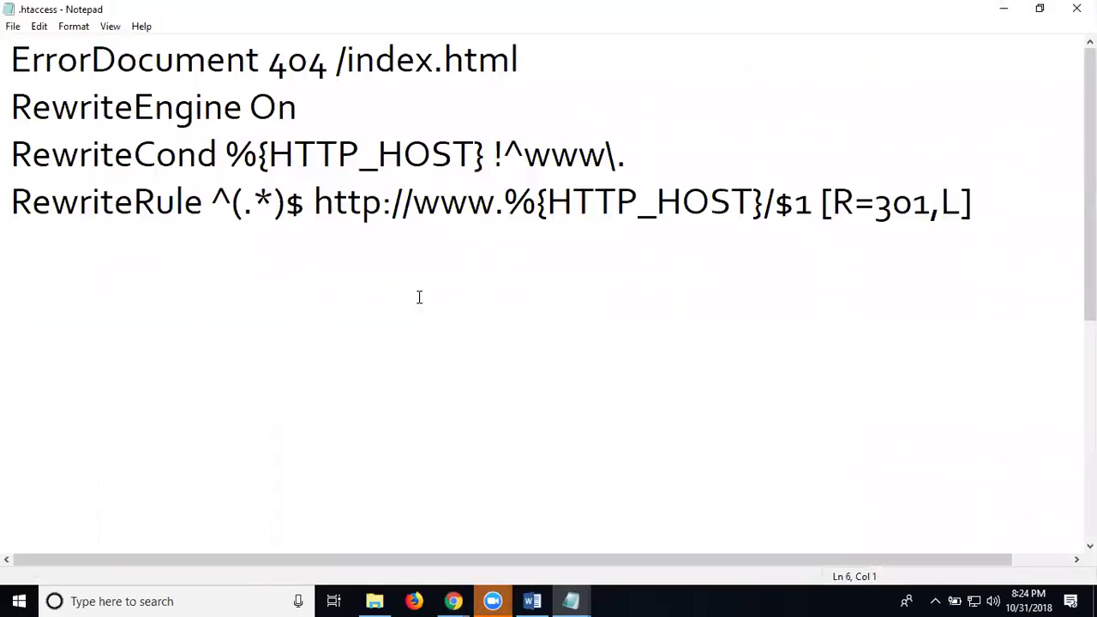
key(ctrl+a)
key(ctrl+c)
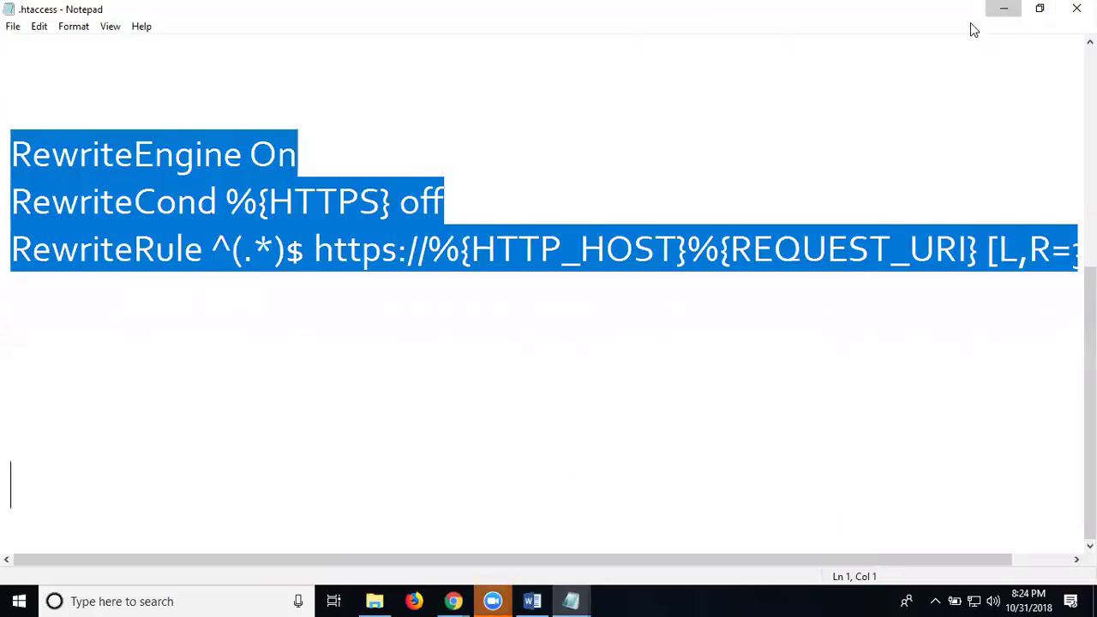
click(1004, 8)
Open the new .htaccess file in the File Manager's editor and paste the copied error-document and rewrite rules.
right_click(338, 347)
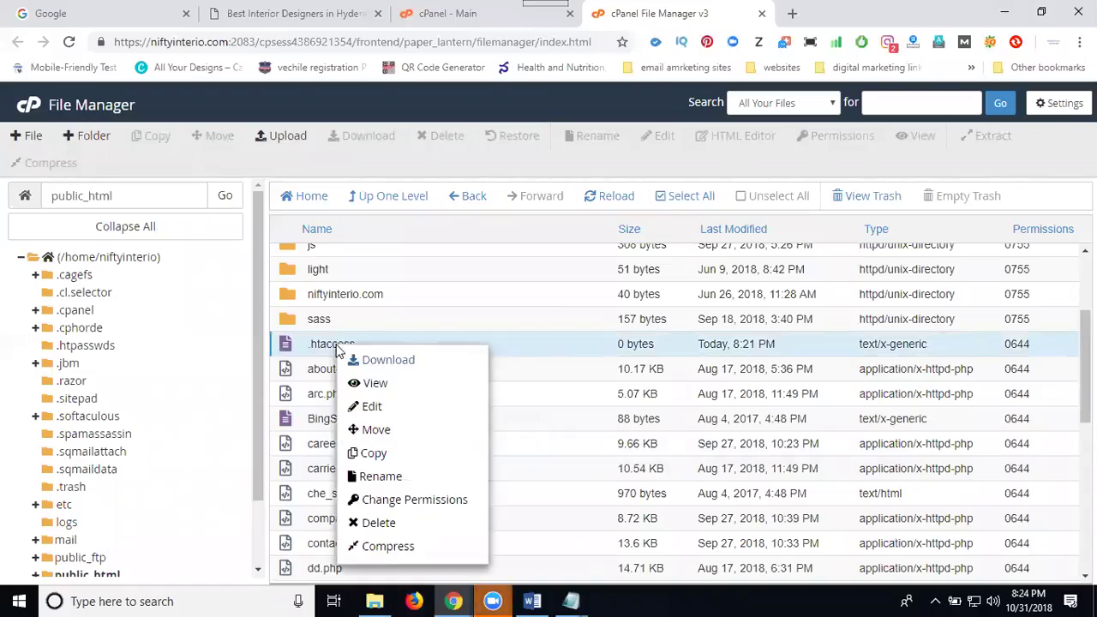
click(372, 406)
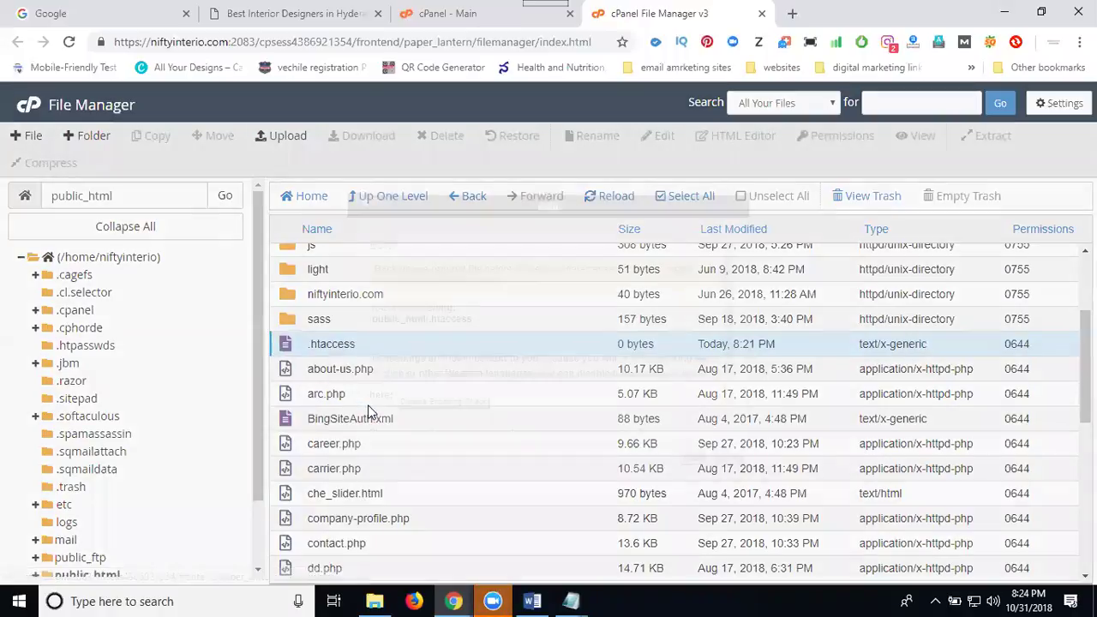
click(692, 457)
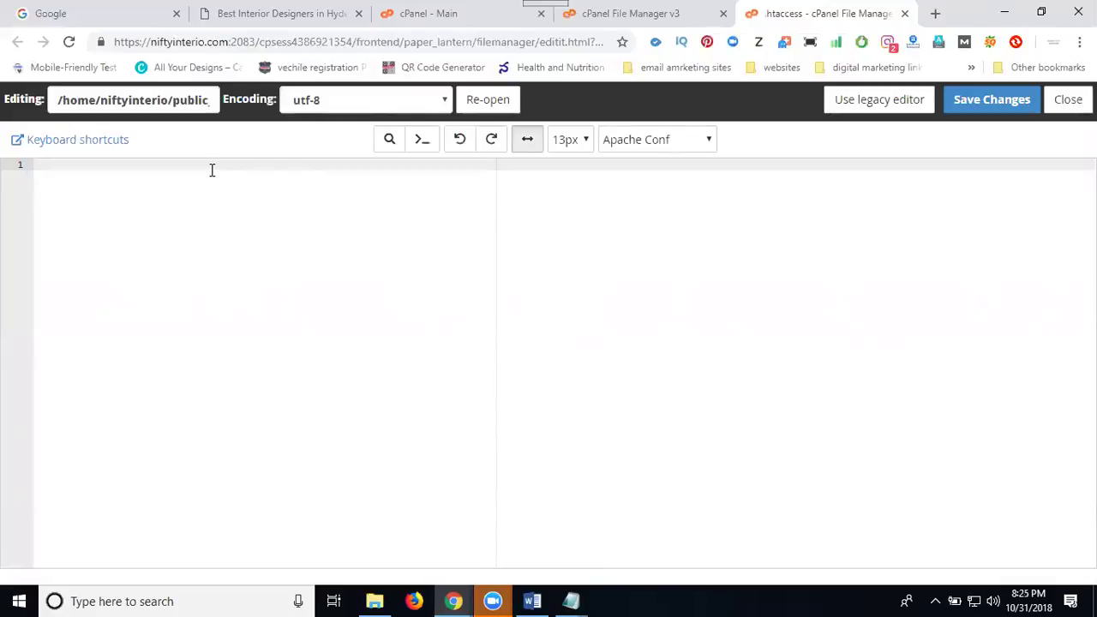
key(ctrl+v)
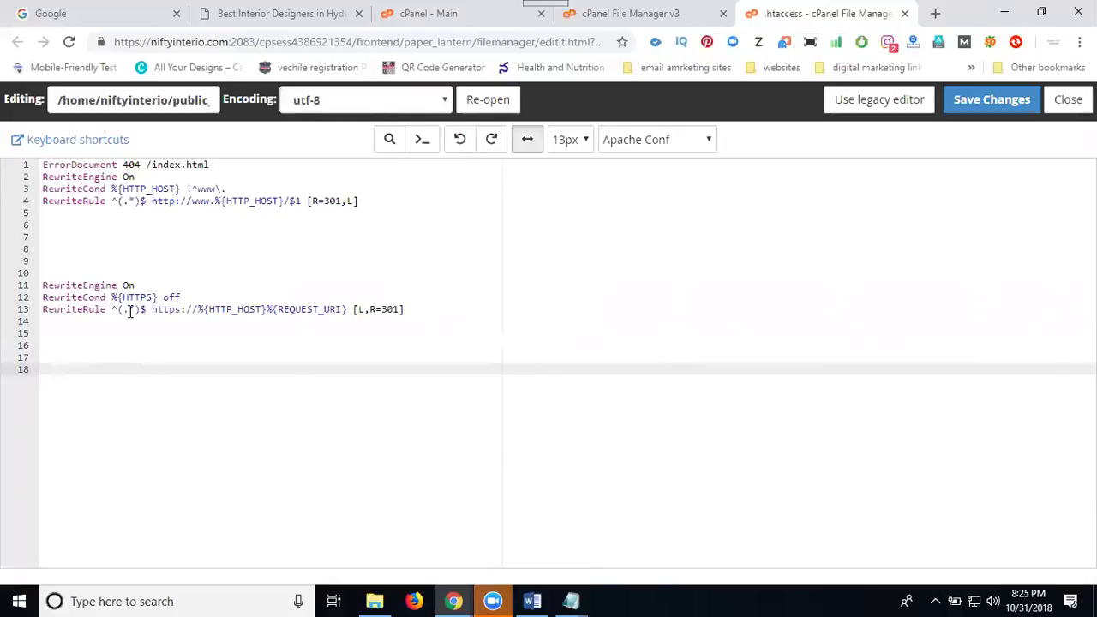
Open the website's Contact page to check which file extension its pages use, and return to the .htaccess editor.
click(262, 15)
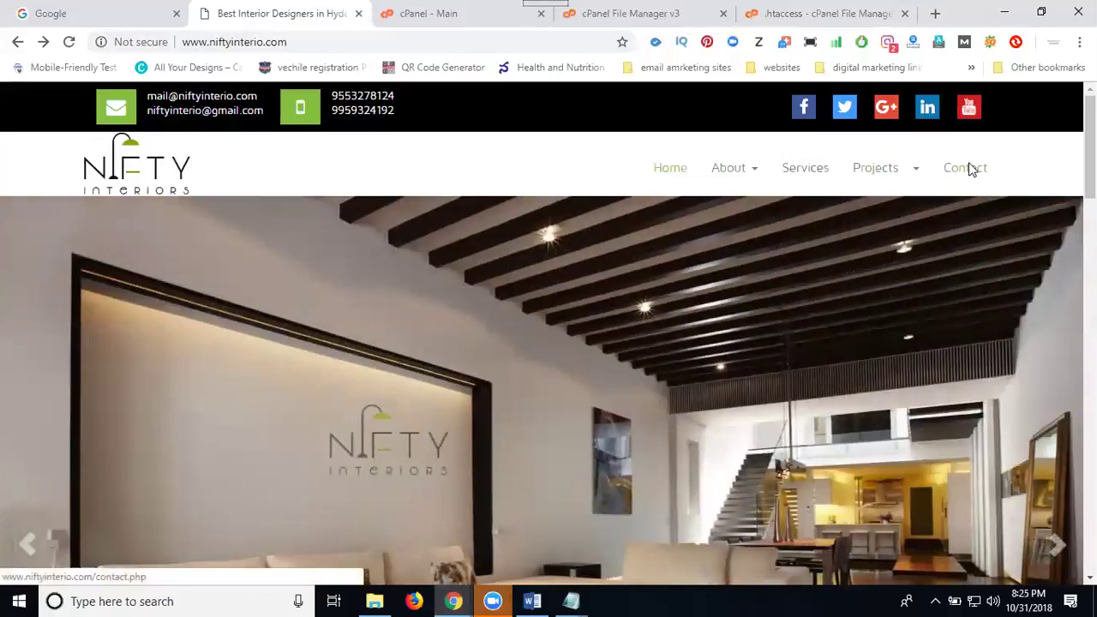
click(972, 169)
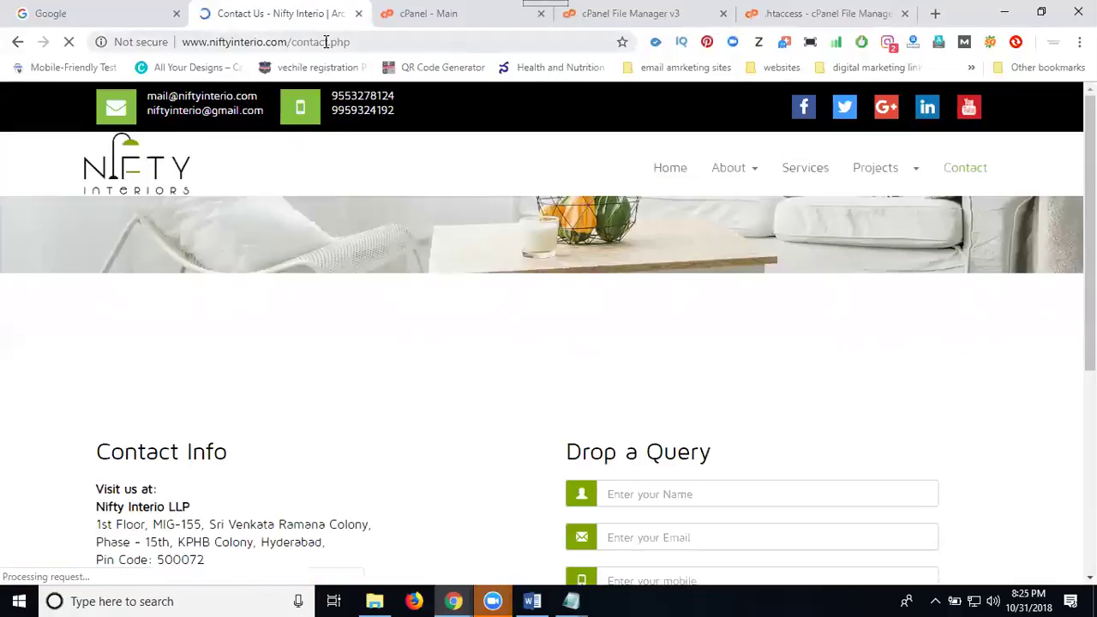
click(772, 13)
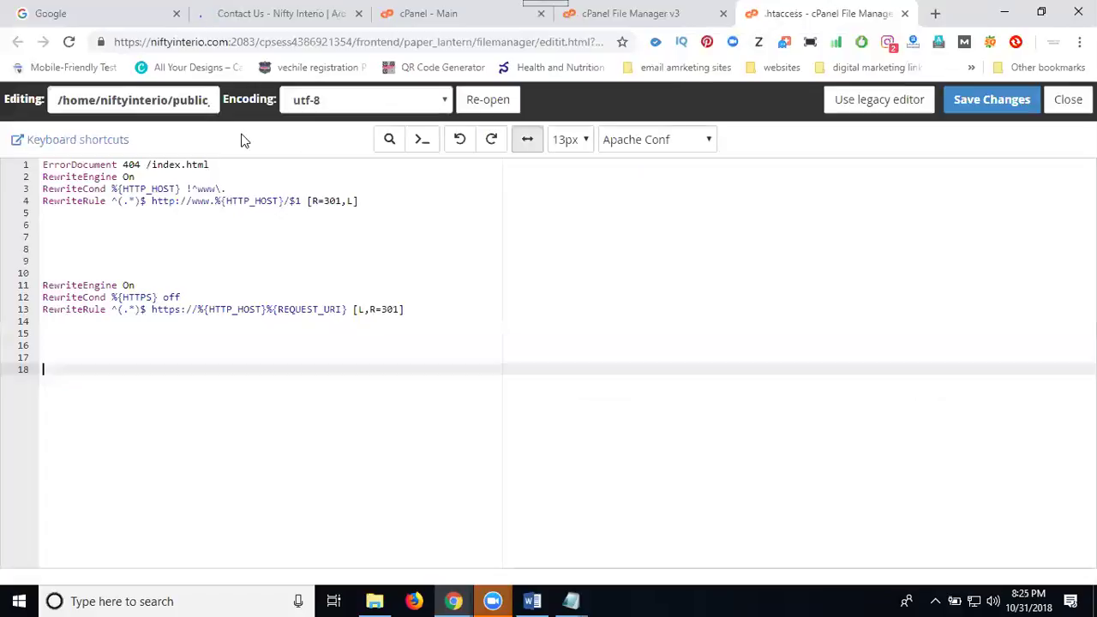
Change the 404 ErrorDocument target on line 1 to /index.php and save the .htaccess file.
drag(184, 163, 242, 172)
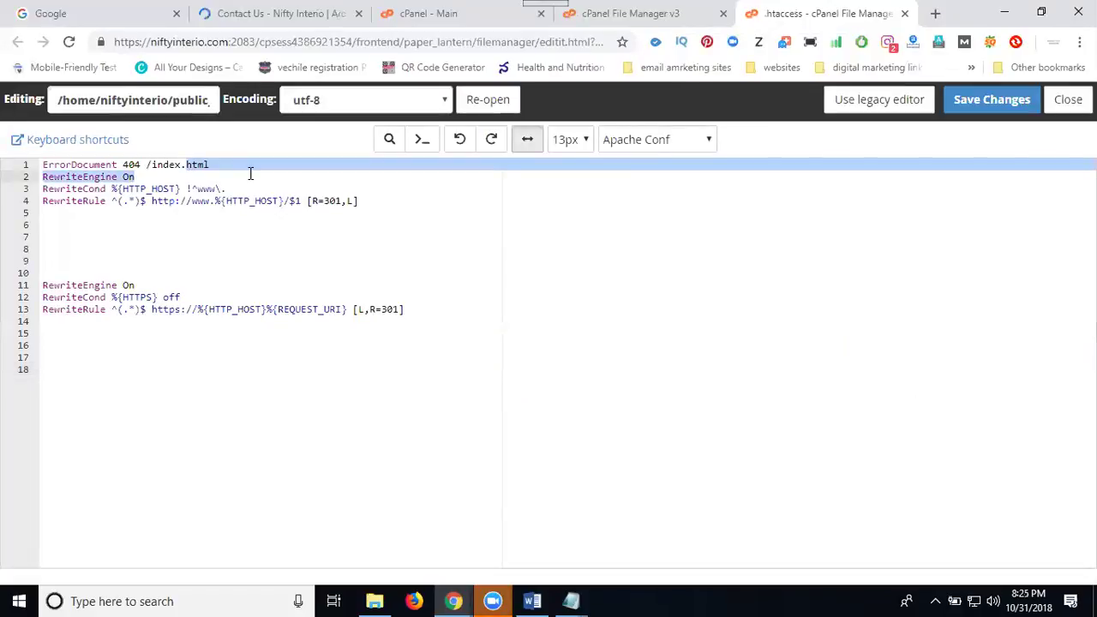
click(250, 174)
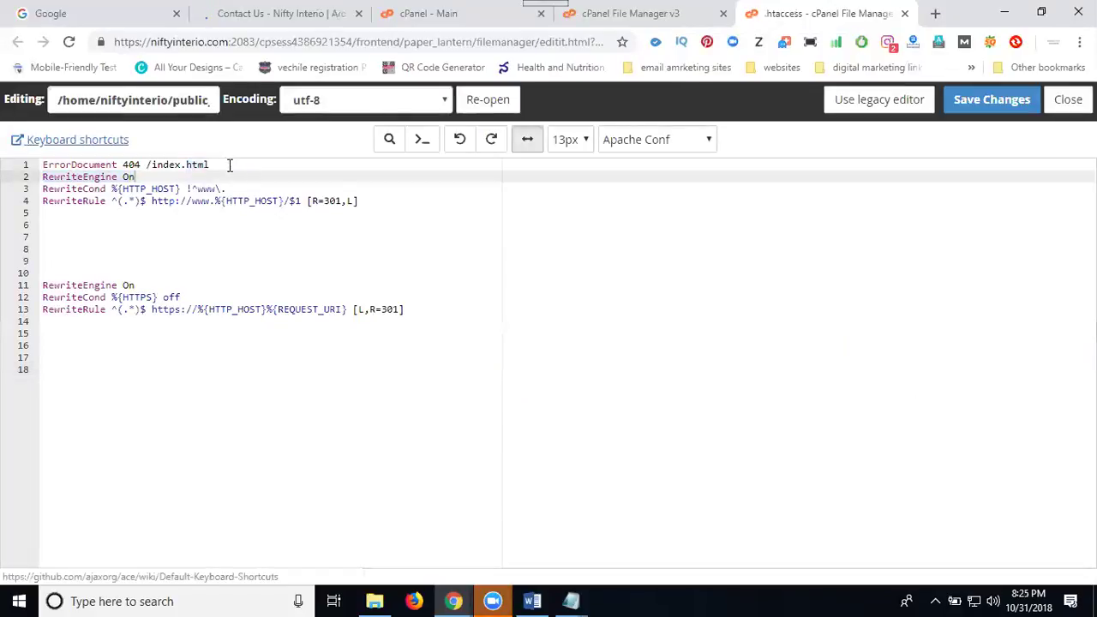
click(230, 165)
key(BackSpace)
key(BackSpace)
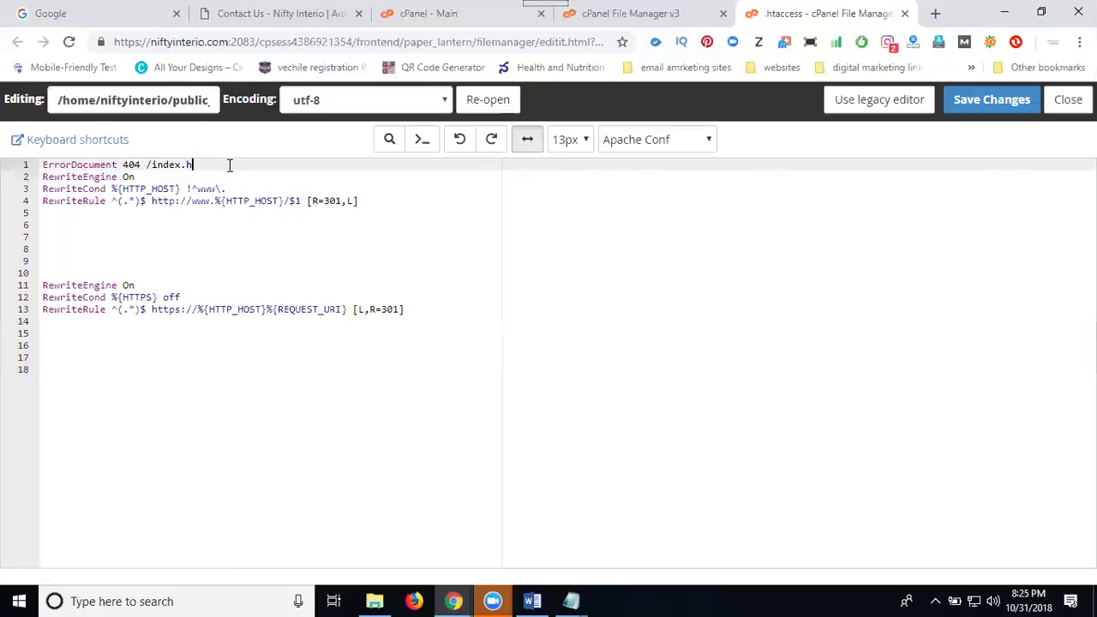
text(php)
click(984, 106)
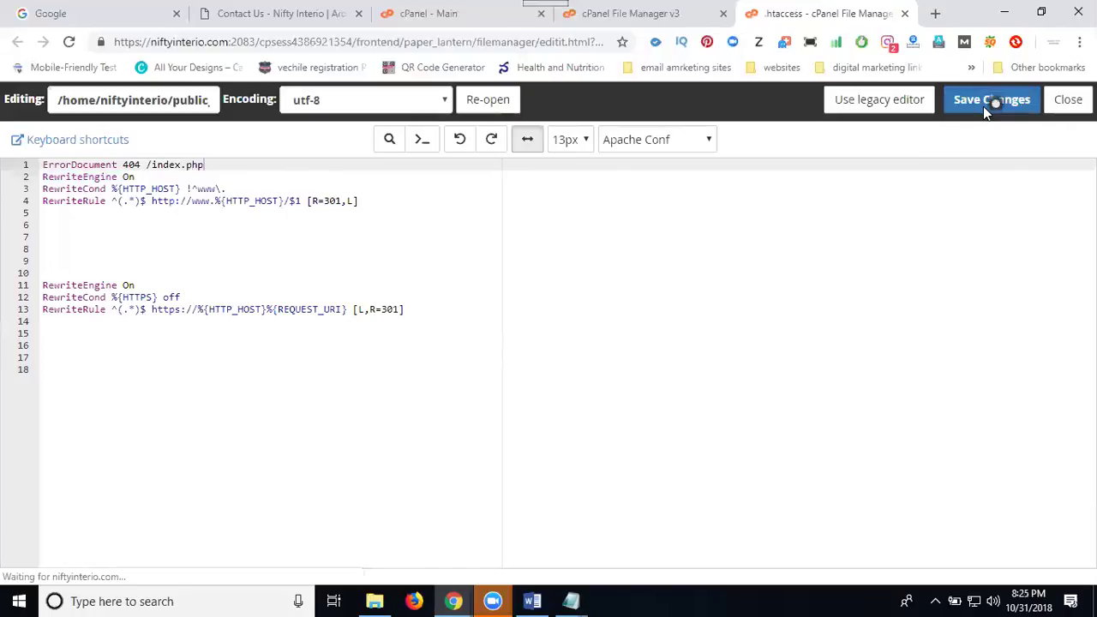
Load the website's Home page from the Contact page to check the redirect to HTTPS.
click(294, 17)
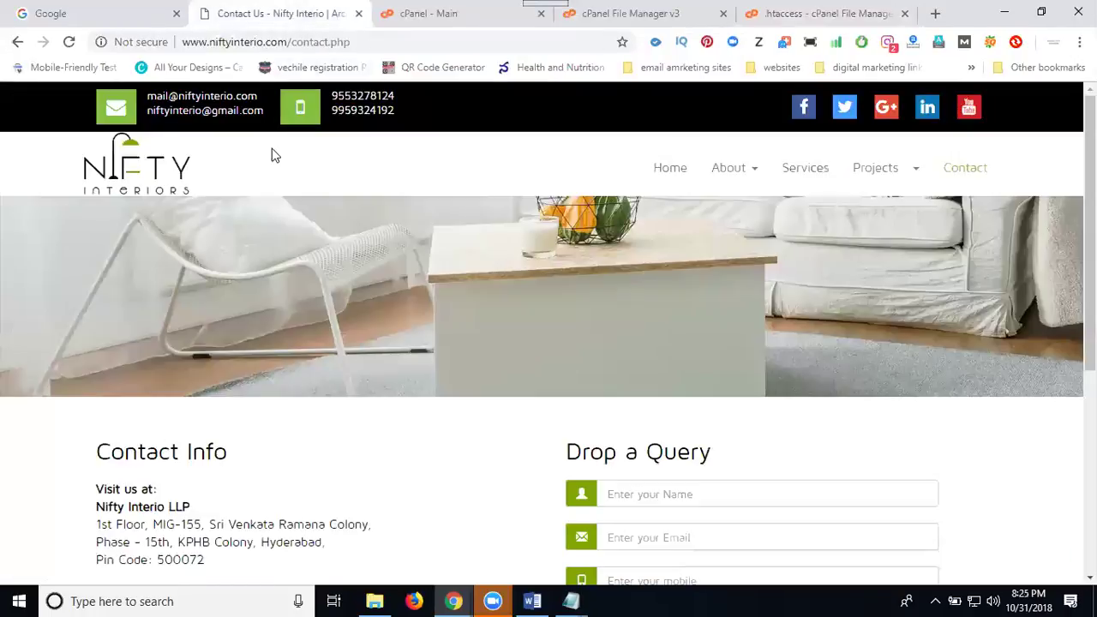
click(671, 171)
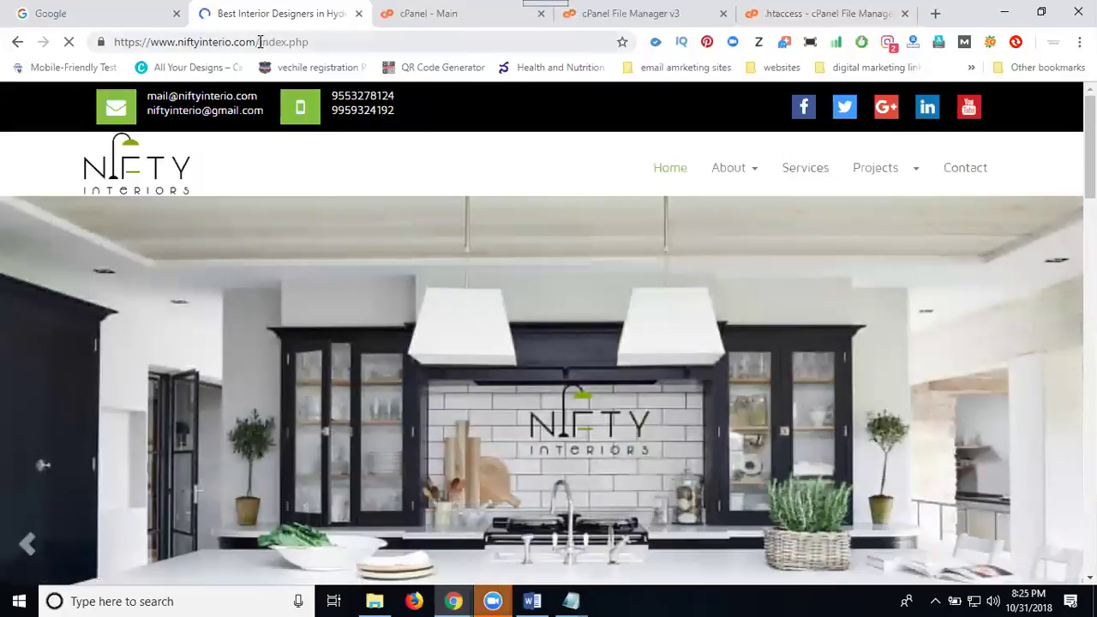
drag(256, 43, 384, 49)
text(/cbdvdv)
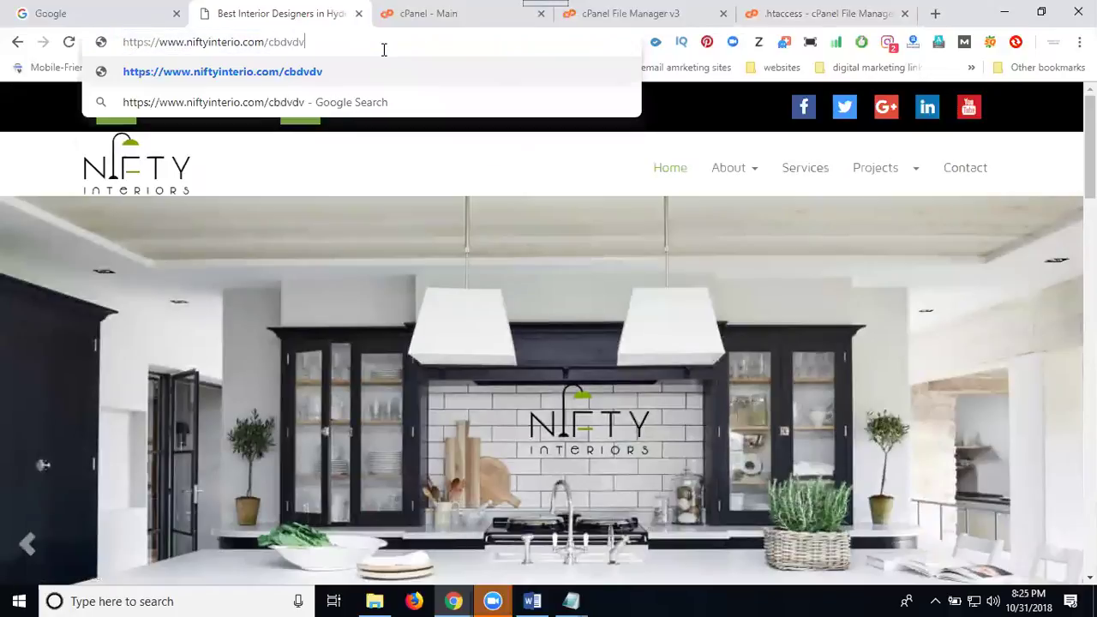
key(Return)
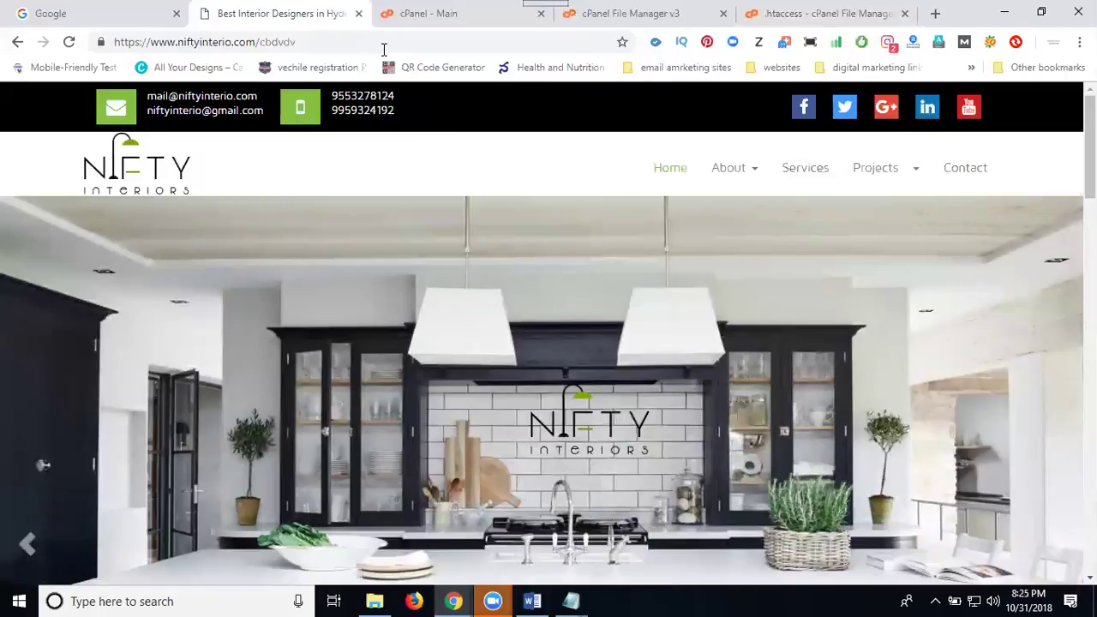
Return to the cPanel main page and open Let's Encrypt SSL from the Security section.
click(429, 13)
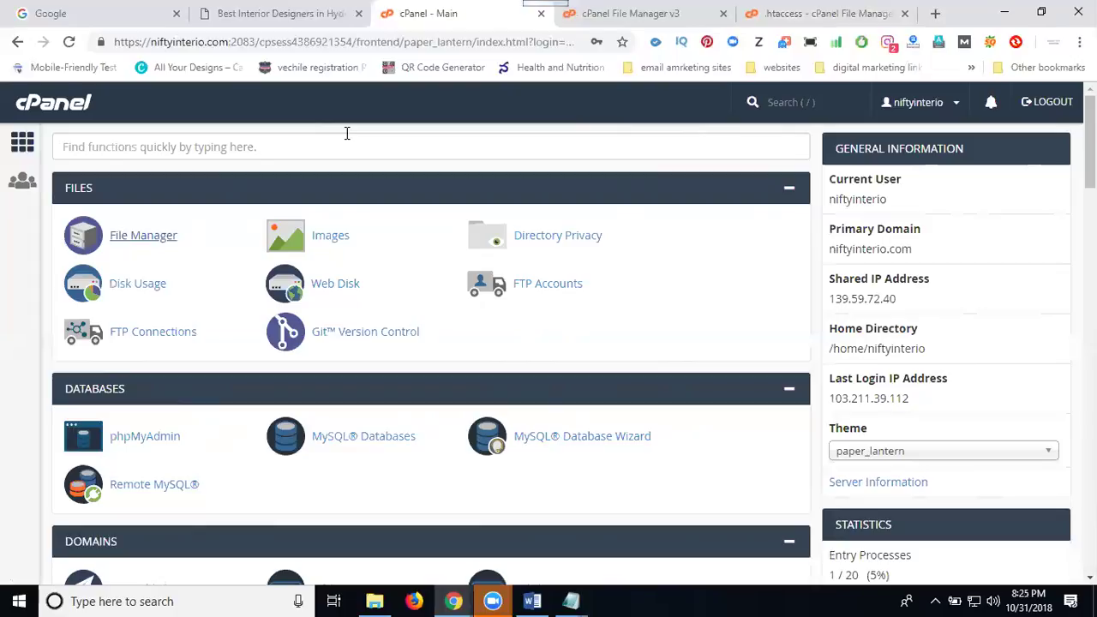
scroll(338, 135, down, 5)
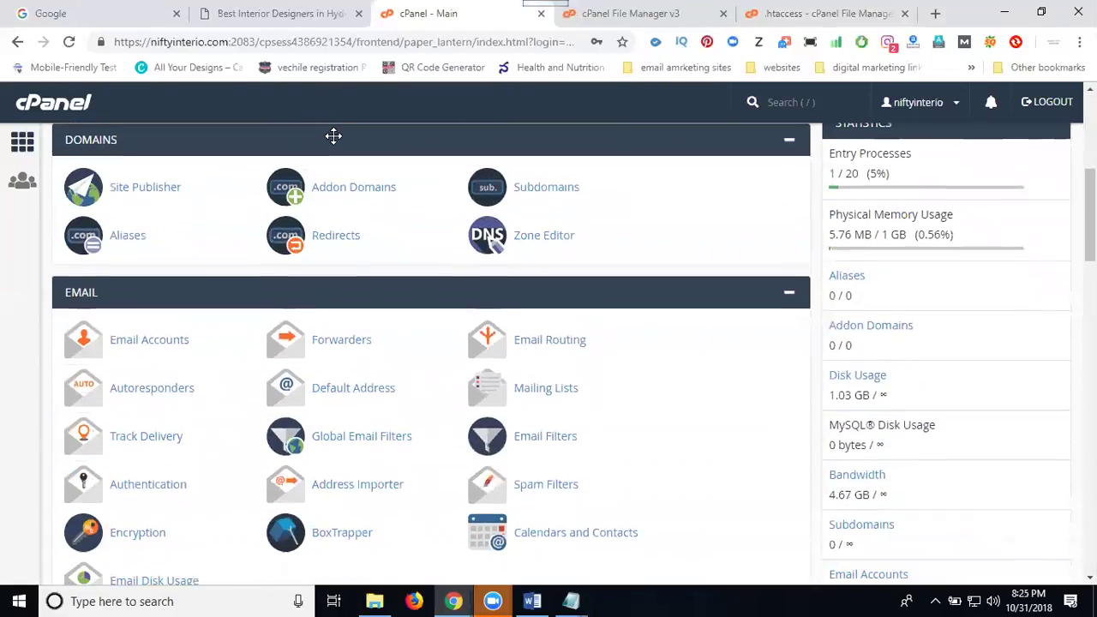
scroll(334, 136, down, 8)
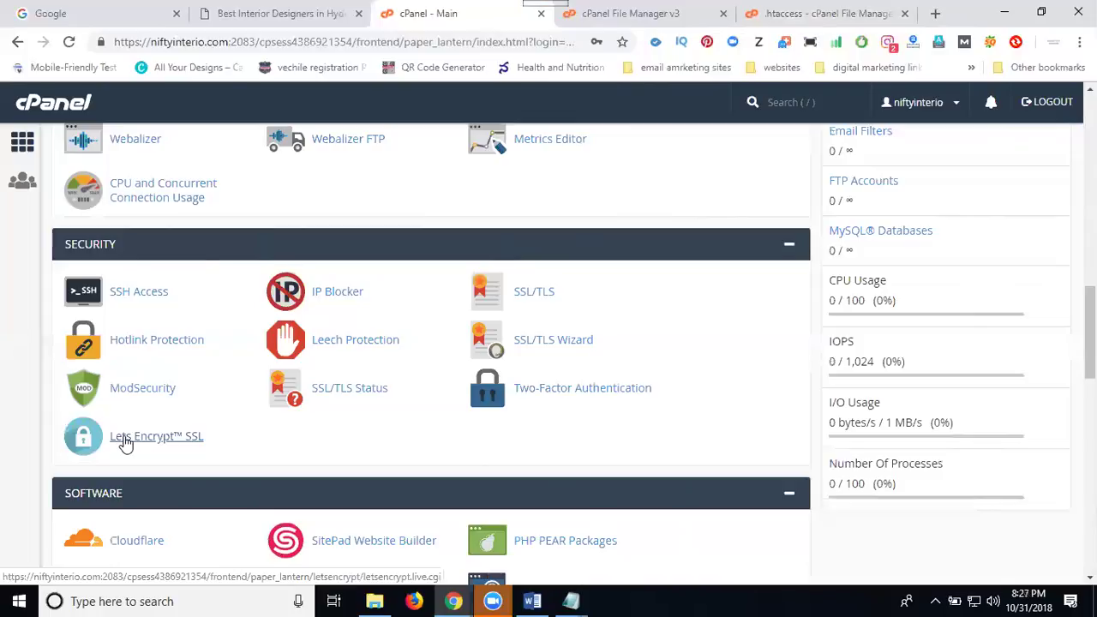
click(126, 442)
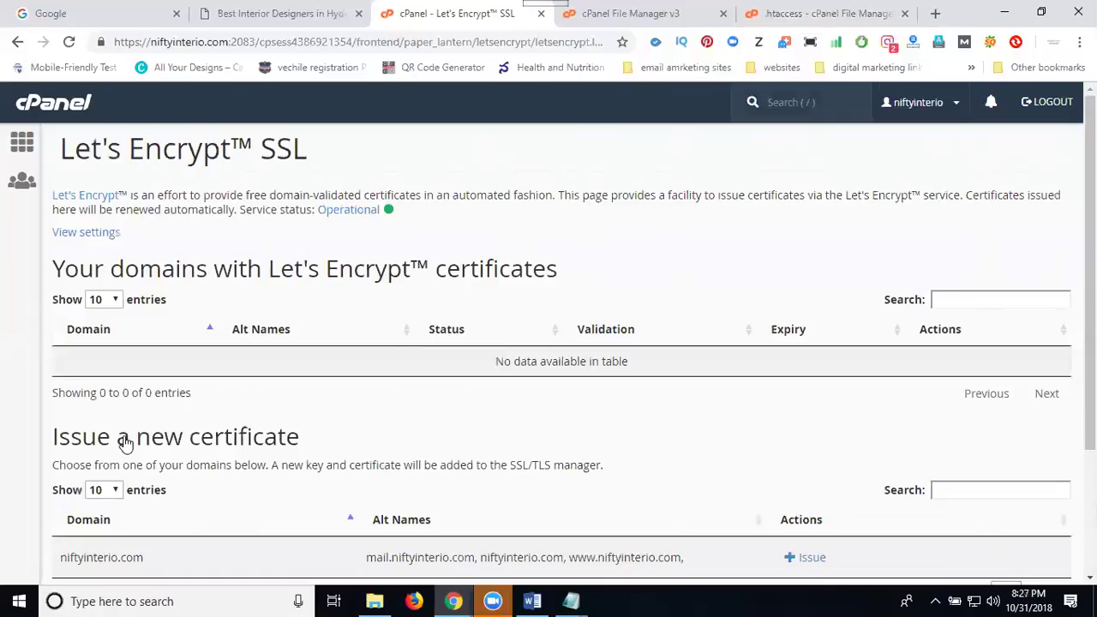
Issue a Let's Encrypt certificate for niftyinterio.com with its mail and www aliases using http-01 validation, and return to the certificate list.
scroll(262, 330, down, 1)
scroll(261, 330, down, 2)
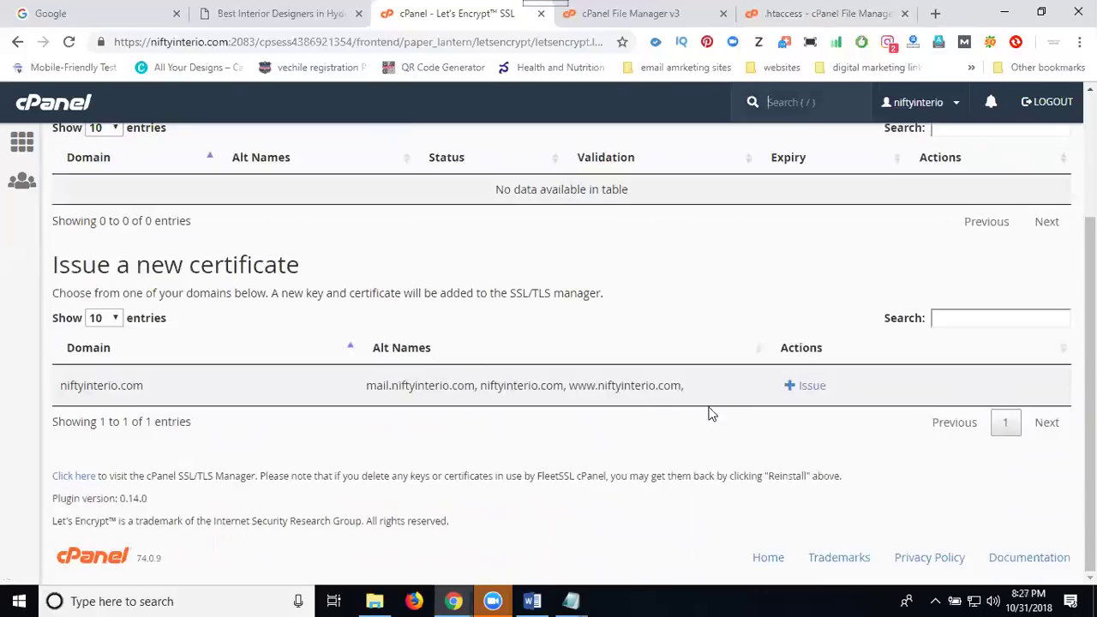
click(795, 388)
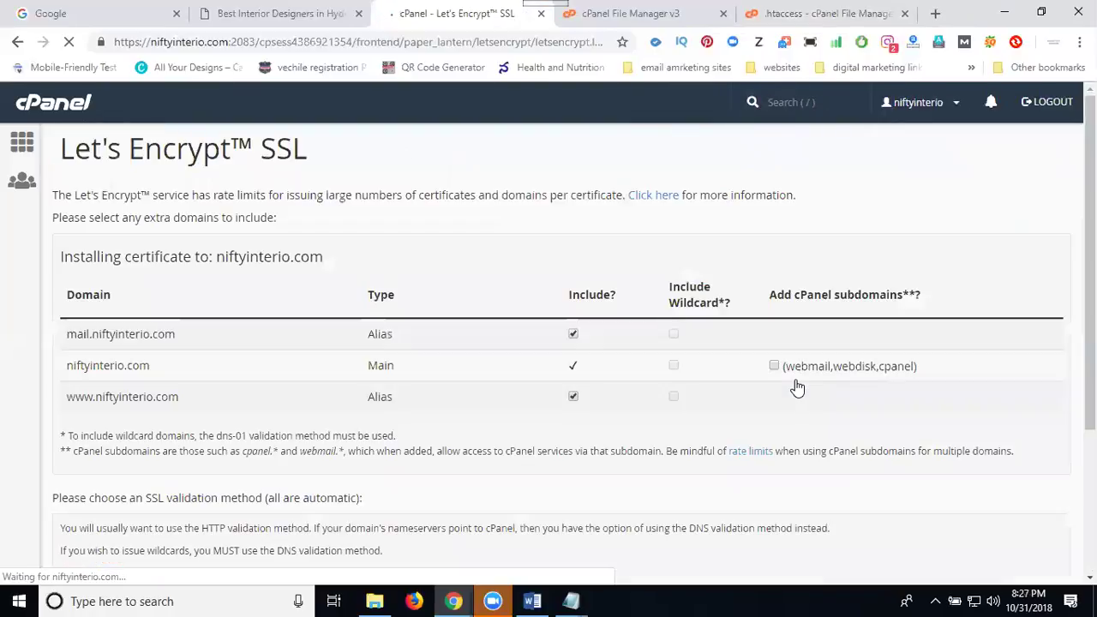
scroll(282, 343, down, 3)
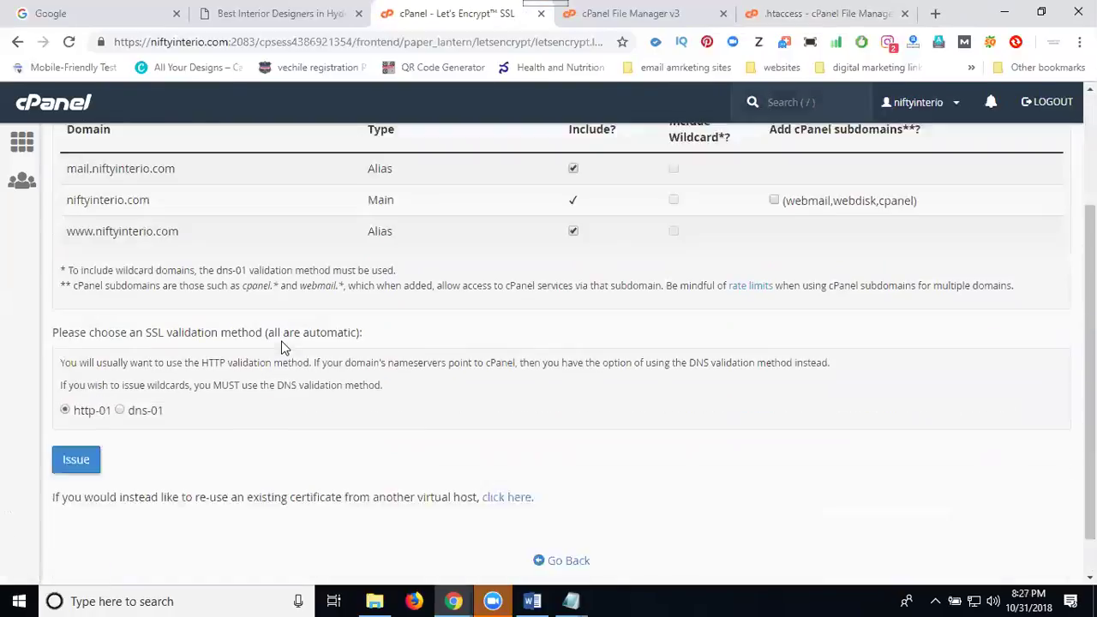
click(89, 412)
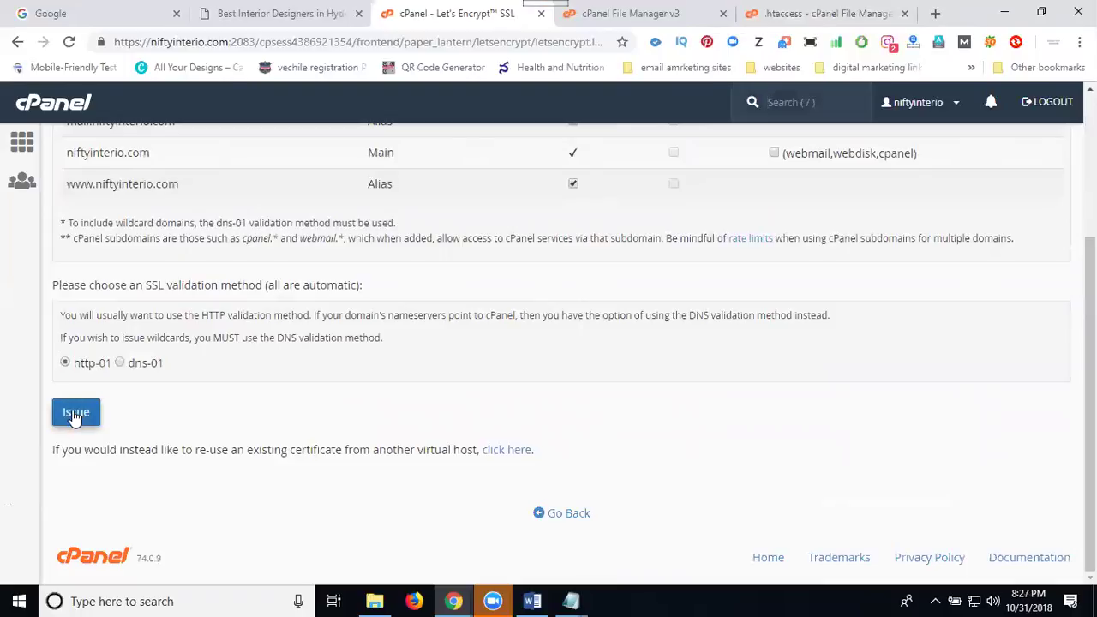
click(74, 414)
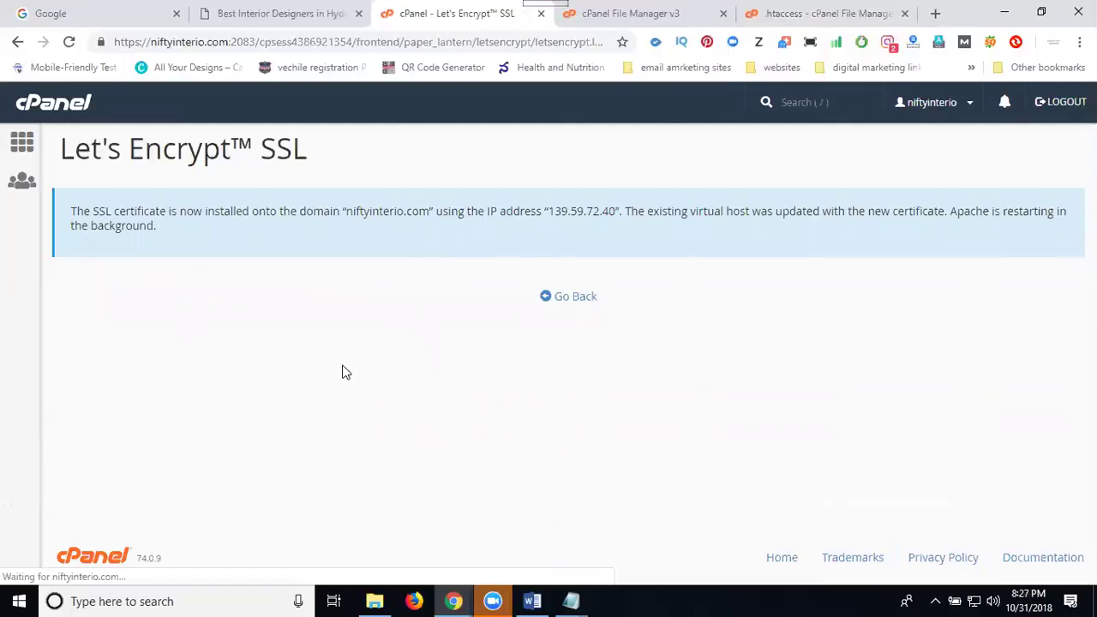
click(574, 297)
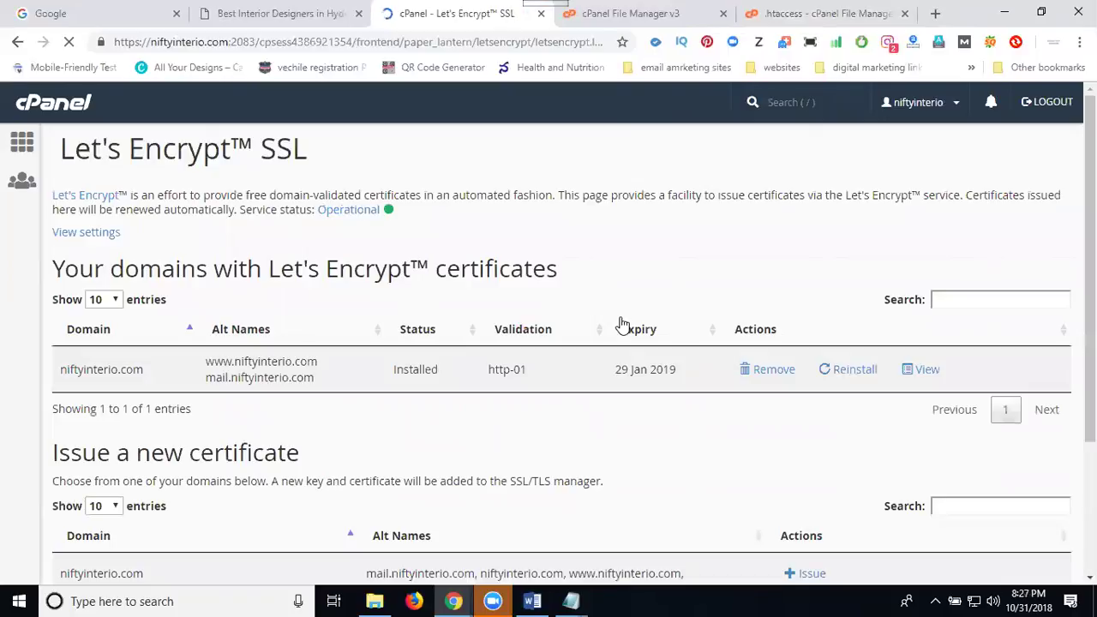
scroll(632, 326, down, 2)
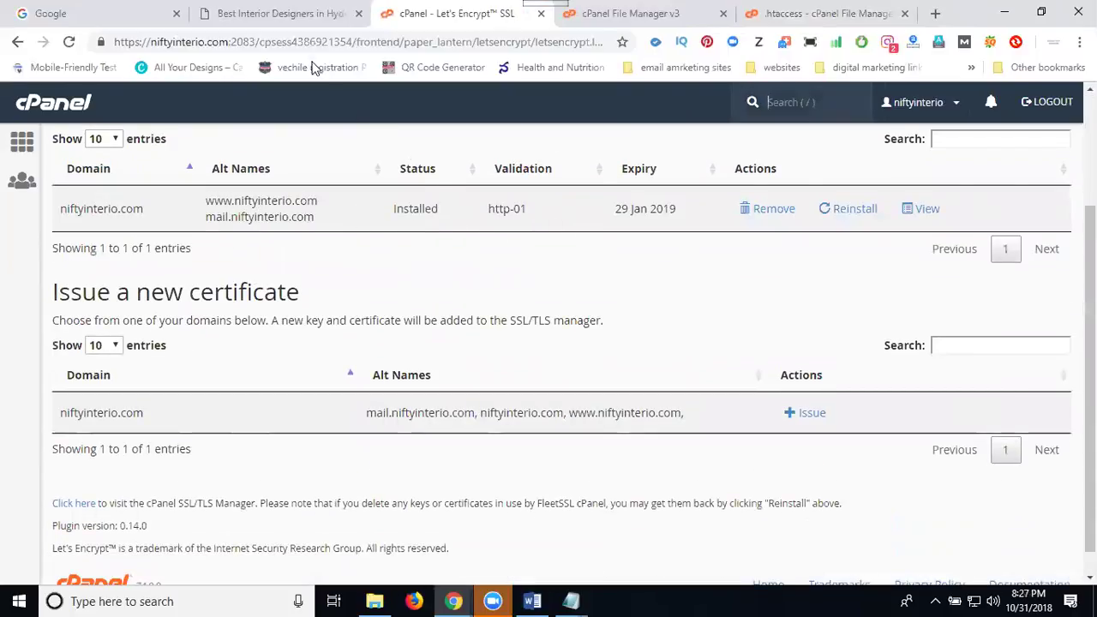
click(287, 15)
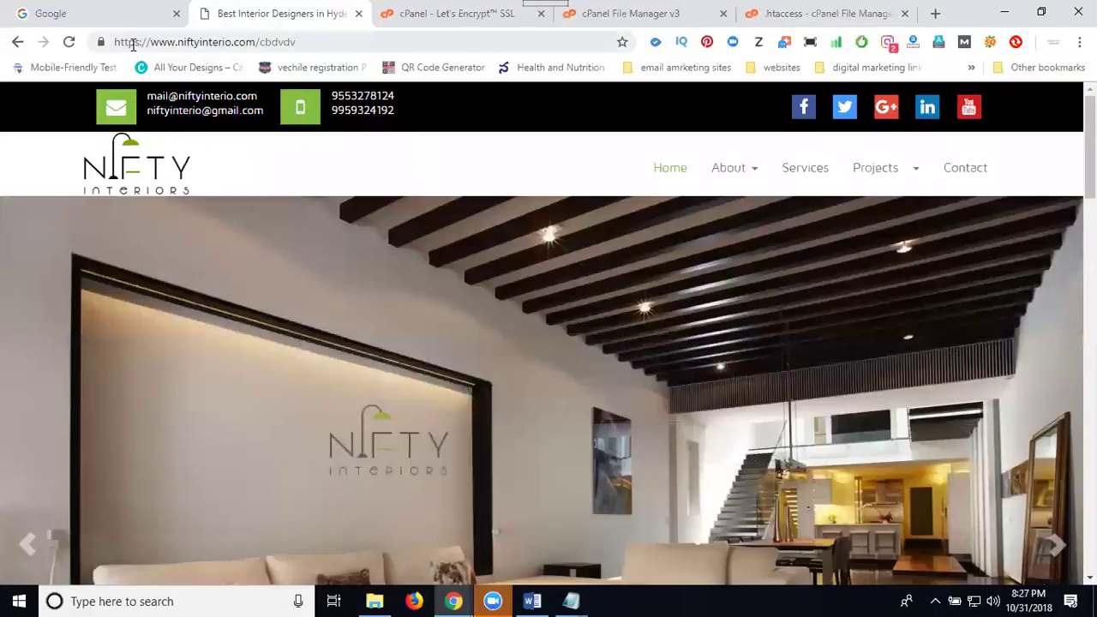
click(70, 42)
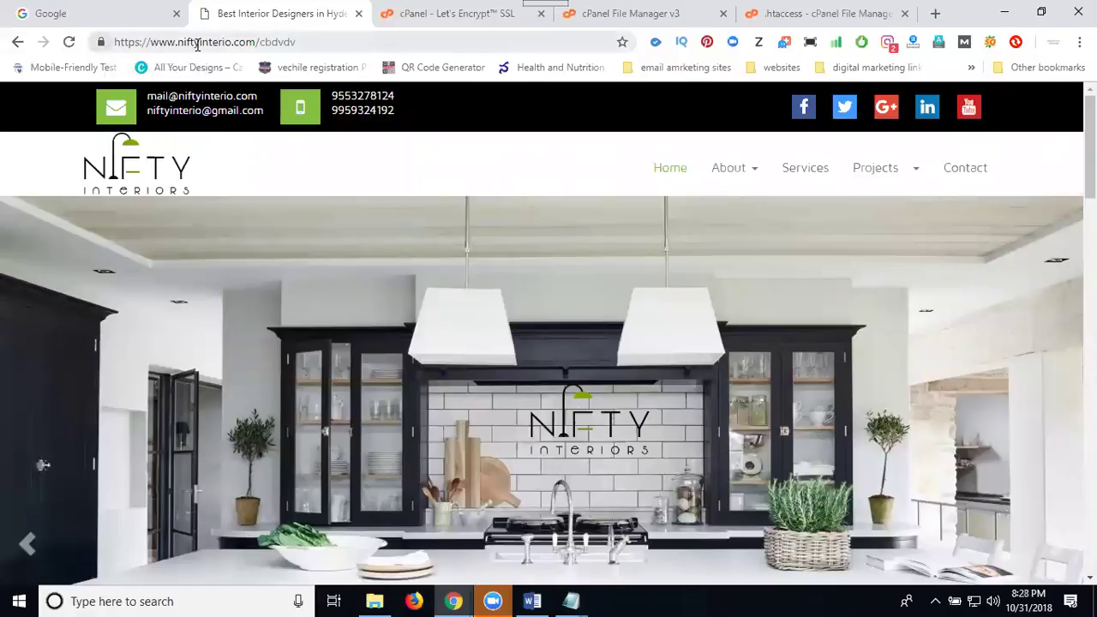
drag(253, 42, 338, 42)
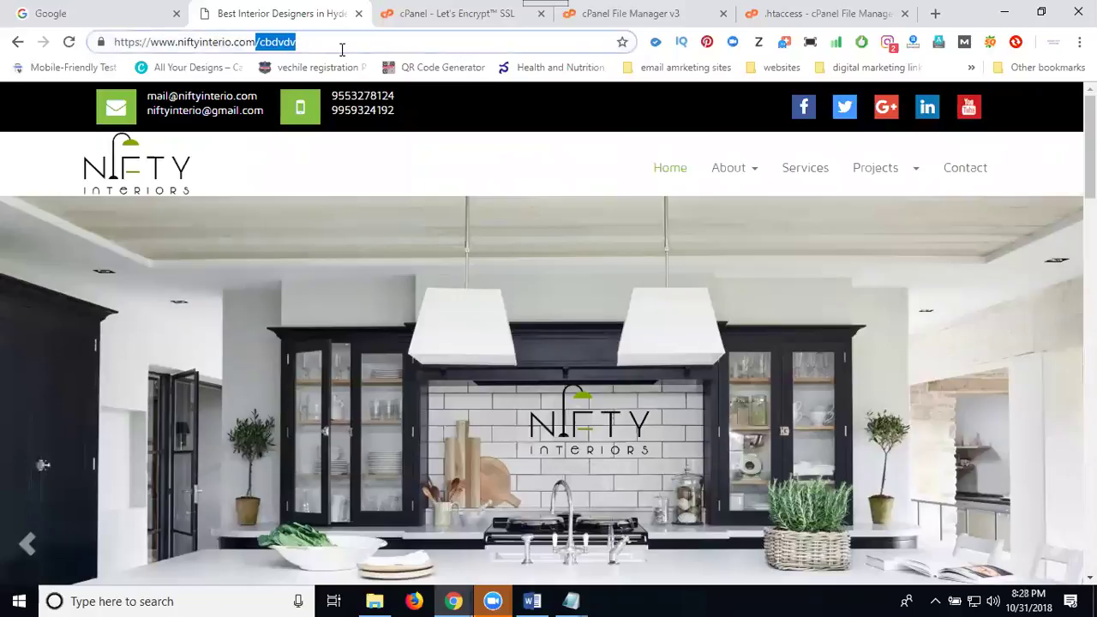
key(BackSpace)
key(Return)
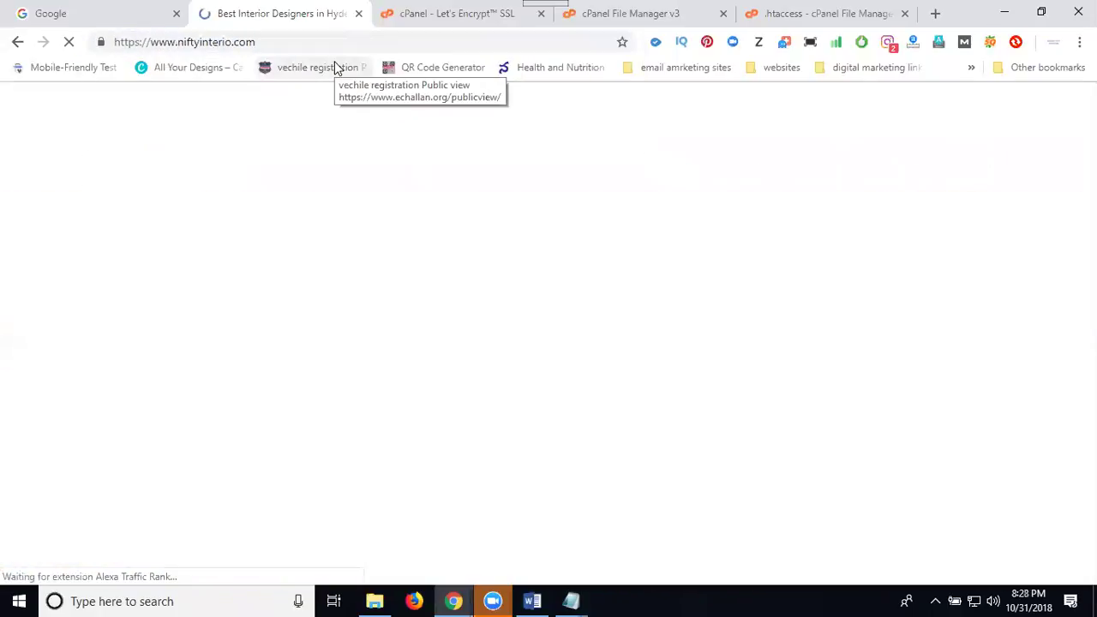
Revisit the Let's Encrypt certificate list and examine the php extension in the .htaccess file's 404 ErrorDocument line.
click(417, 14)
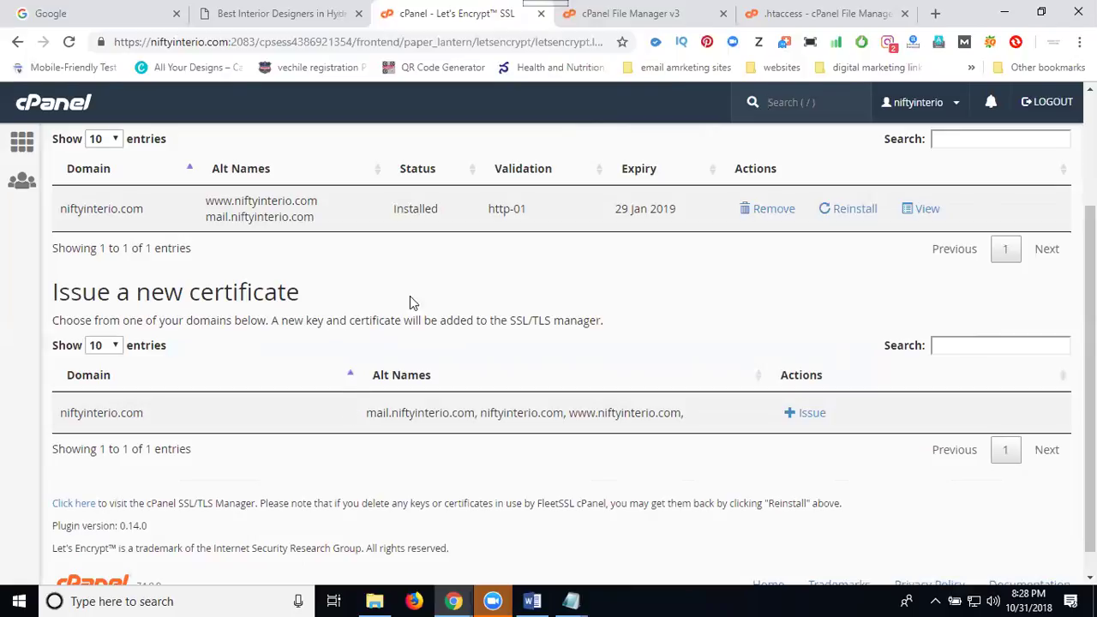
click(791, 12)
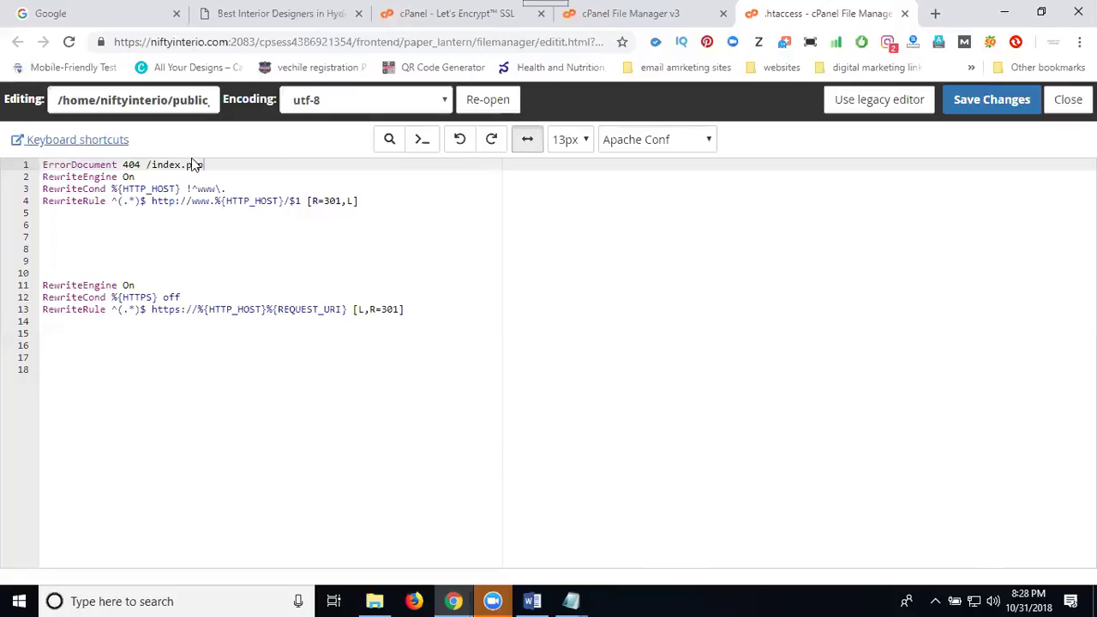
drag(187, 165, 217, 164)
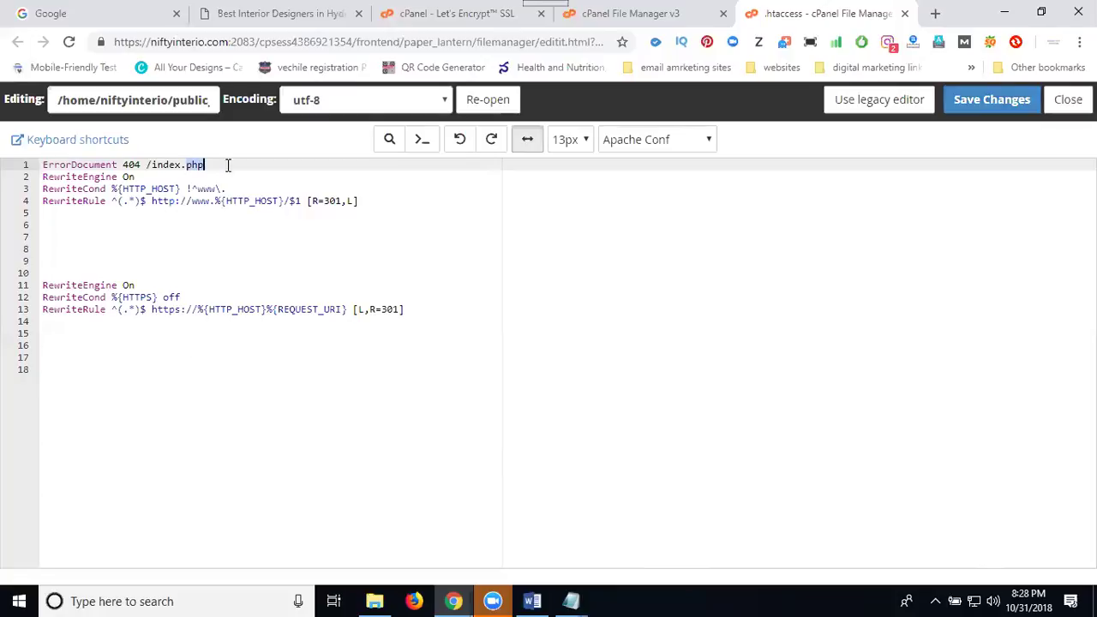